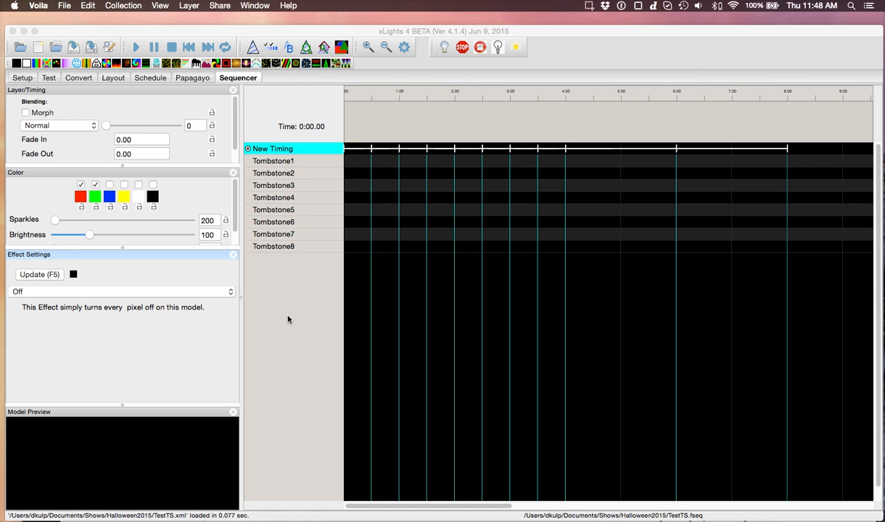
- Open the house layout and look through the individual tombstone models on the lawn
left_click(114, 78)
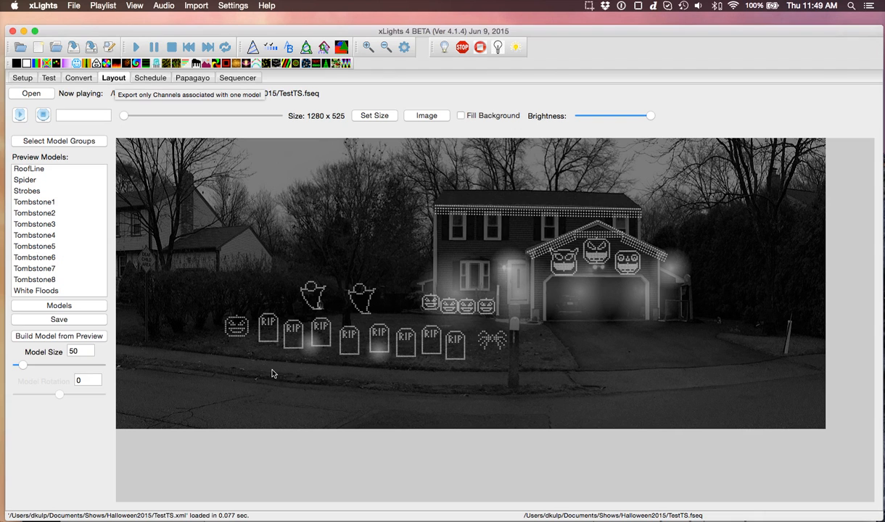
left_click(258, 319)
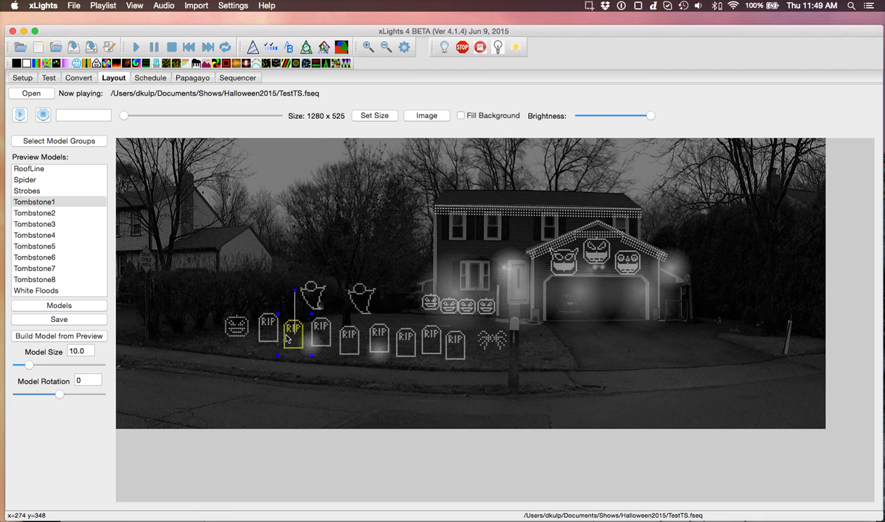
left_click(288, 335)
left_click(321, 331)
left_click(339, 343)
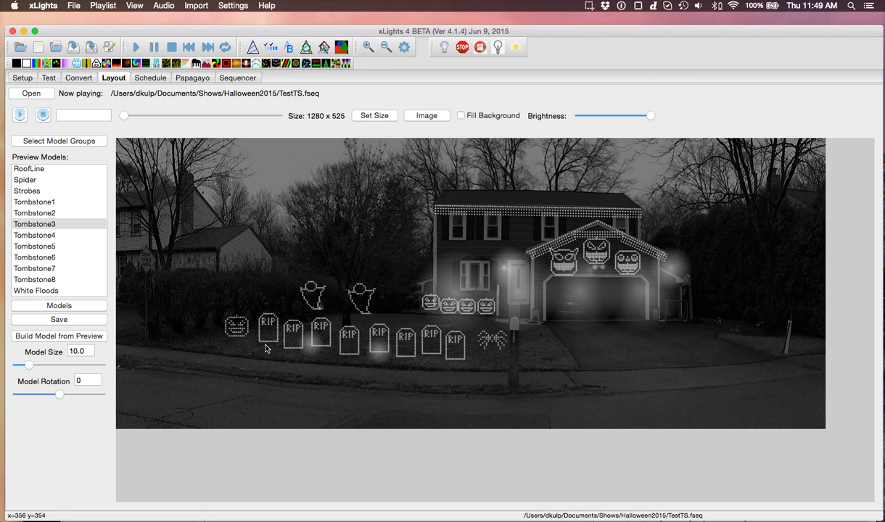
- Examine Tombstone3's model properties with its whole custom grid in view, then close them without changes
left_click(322, 333)
right_click(322, 334)
left_click(339, 338)
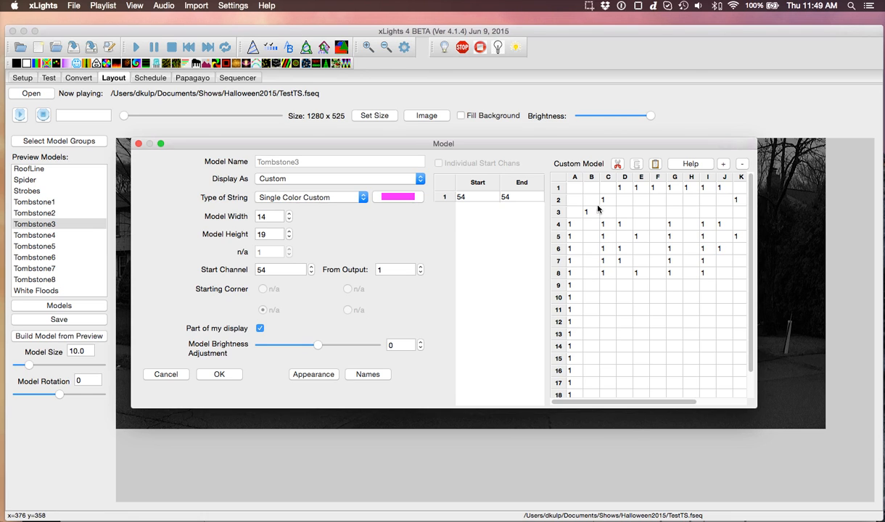
left_click(740, 165)
left_click(740, 166)
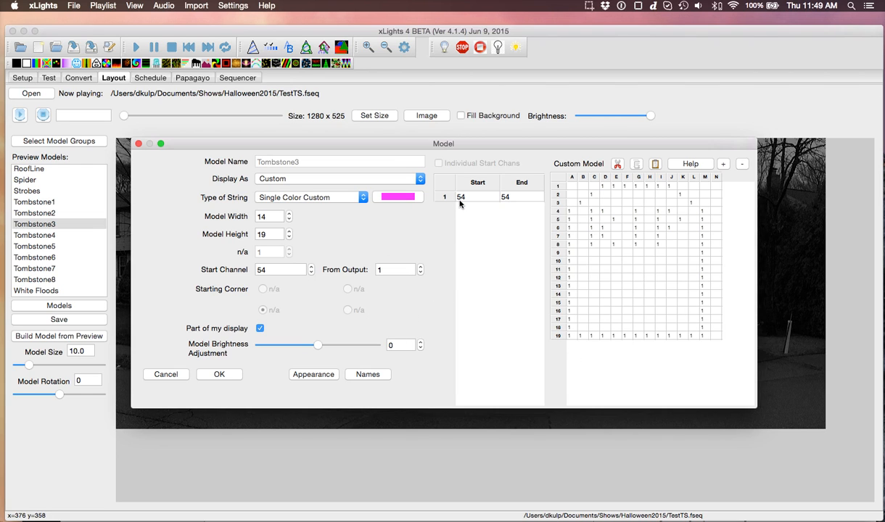
left_click(169, 374)
- Examine Tombstone1's model properties, close them without changes and select Tombstone3 in the layout
right_click(268, 333)
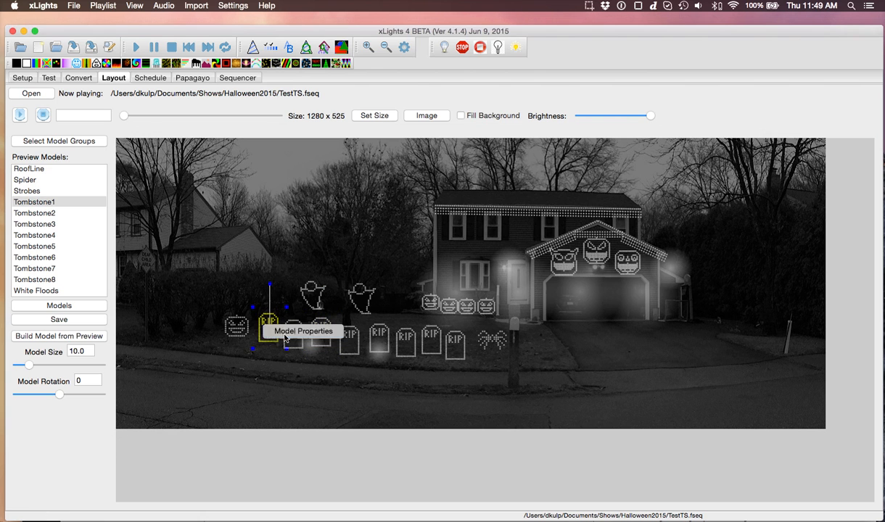
left_click(273, 325)
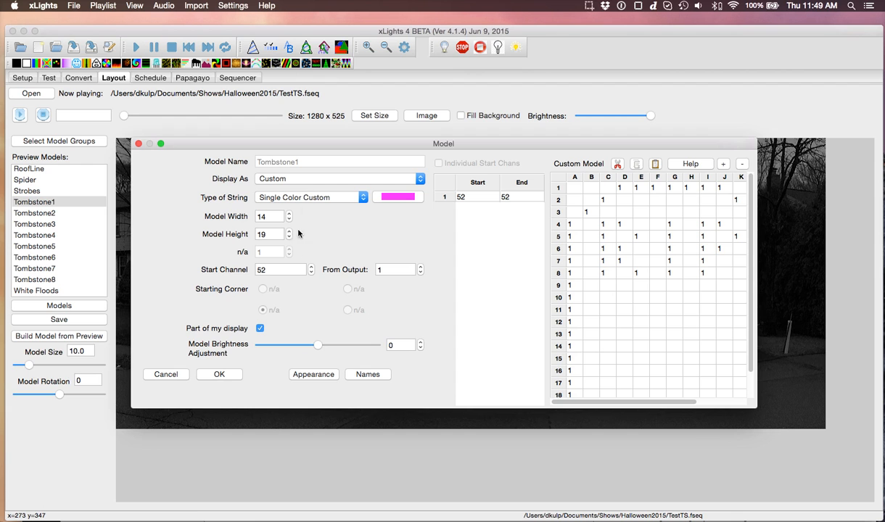
left_click(177, 373)
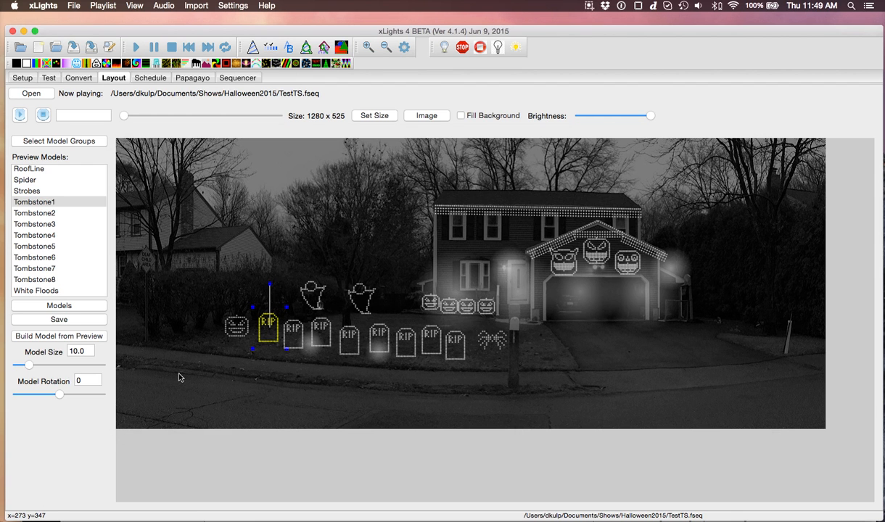
left_click(318, 331)
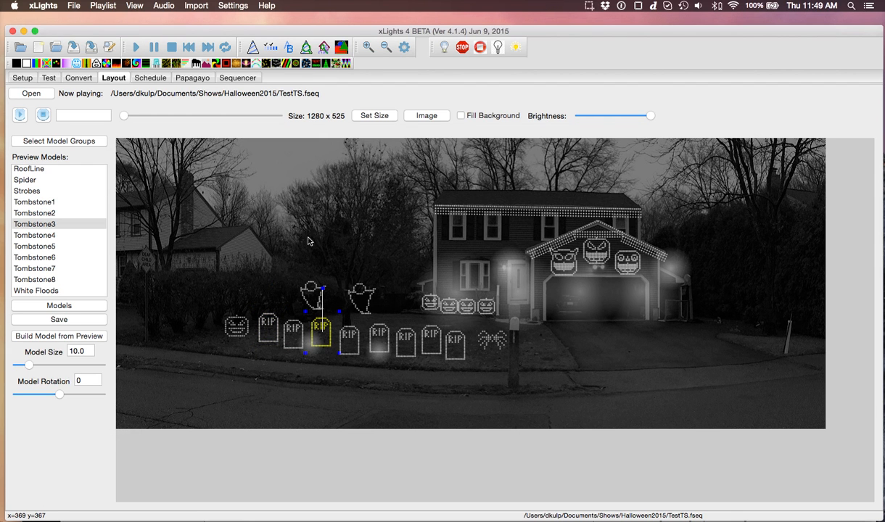
- In the sequencer, enable only white in the palette and add On effects to Tombstone1 through Tombstone8 between 0.5 and 1.0 seconds
left_click(232, 79)
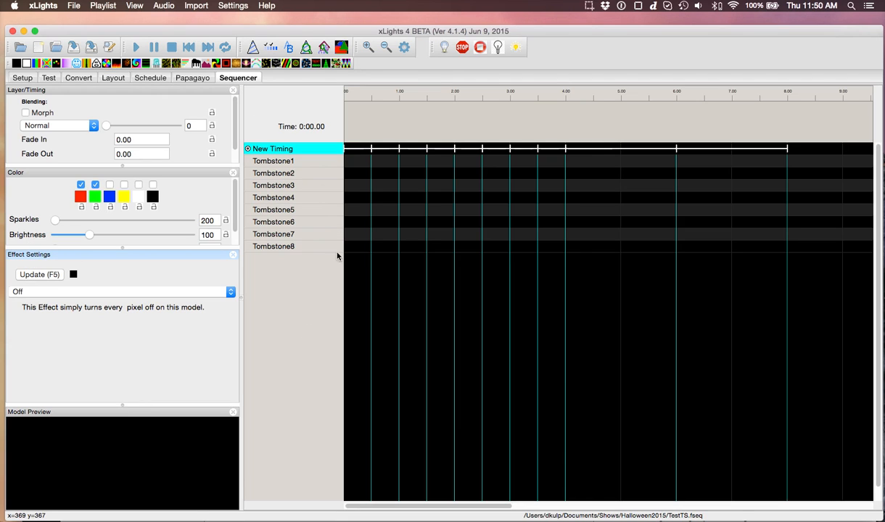
left_click(293, 163)
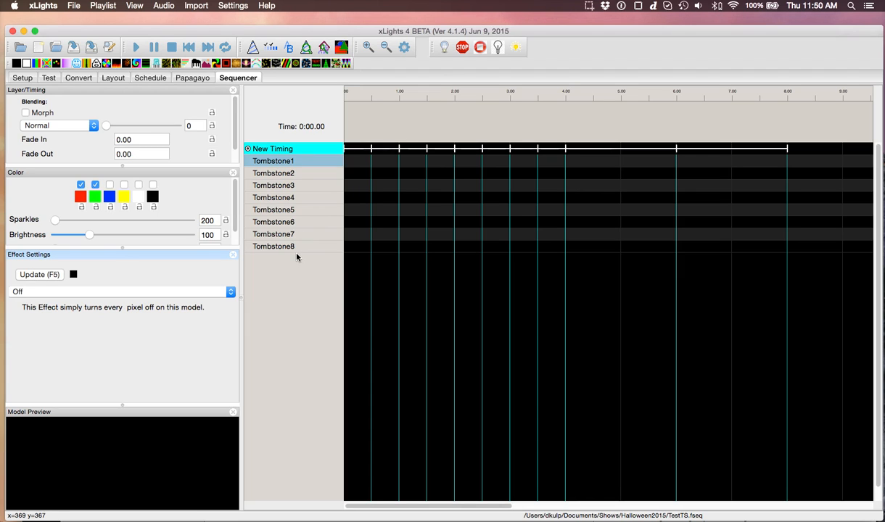
left_click_drag(385, 170, 384, 250)
left_click(139, 184)
left_click(95, 184)
left_click(80, 184)
left_click_drag(385, 164, 383, 248)
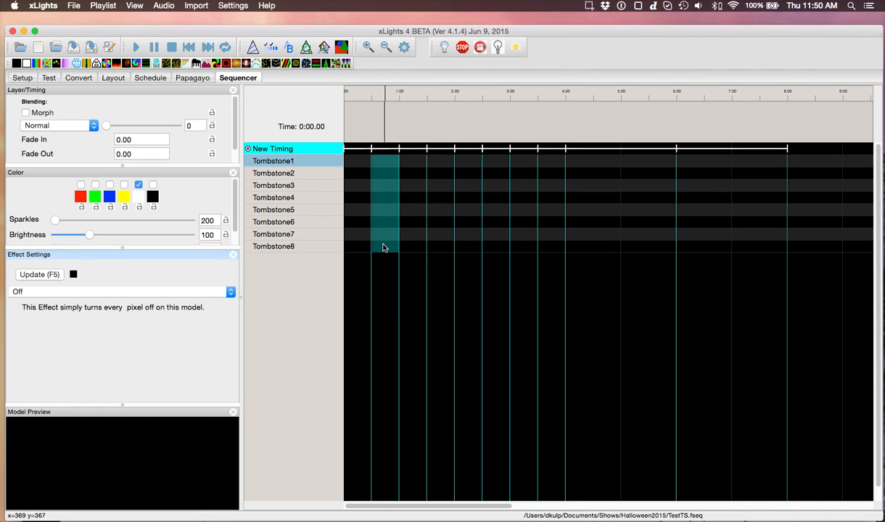
key("o")
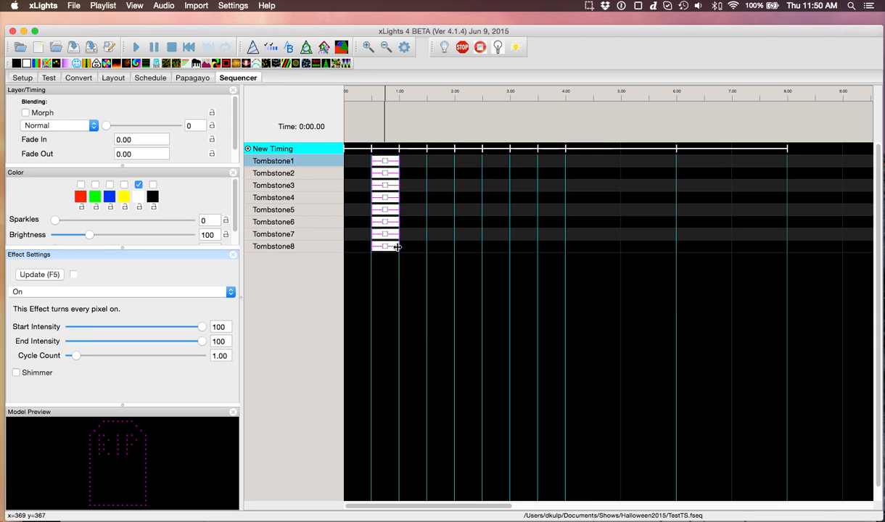
- Stagger the On effects so each tombstone starts slightly after the one above it, and render the whole sequence
left_click_drag(398, 247, 461, 250)
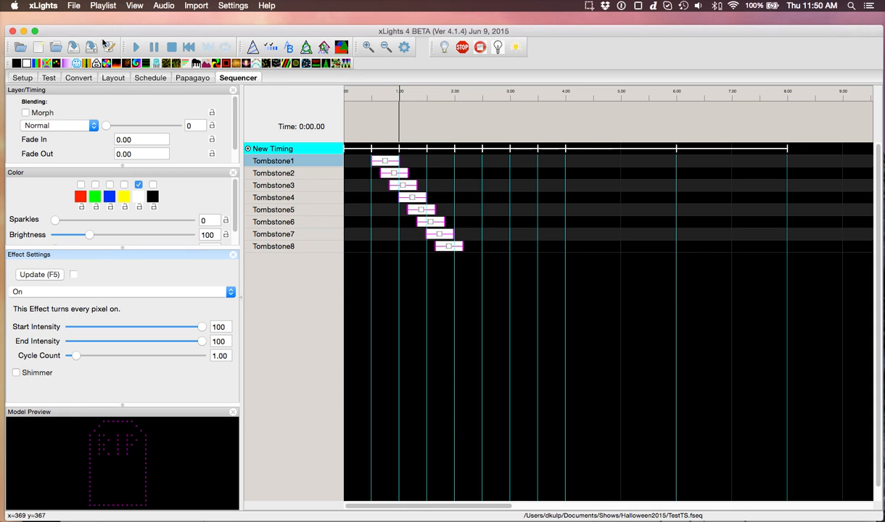
left_click(106, 45)
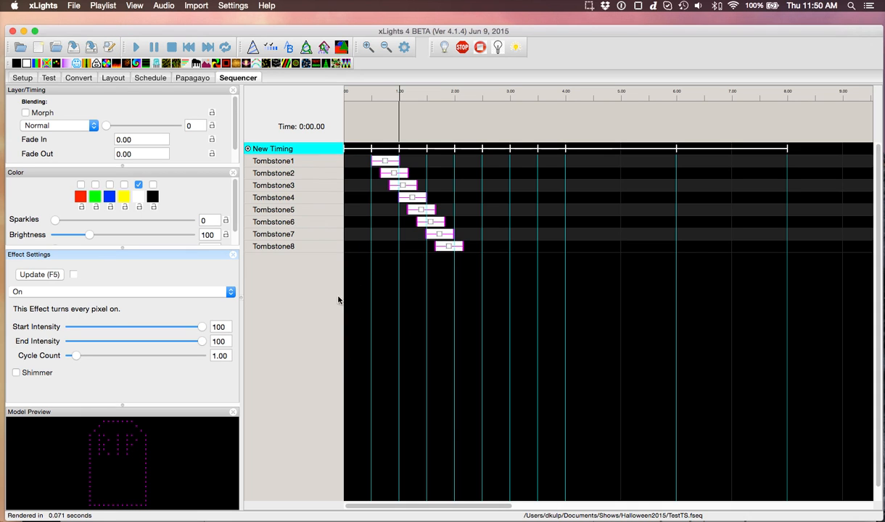
- Expand the node rows of Tombstone8 and Tombstone7 to check their effects, then collapse them
double_click(299, 246)
double_click(299, 246)
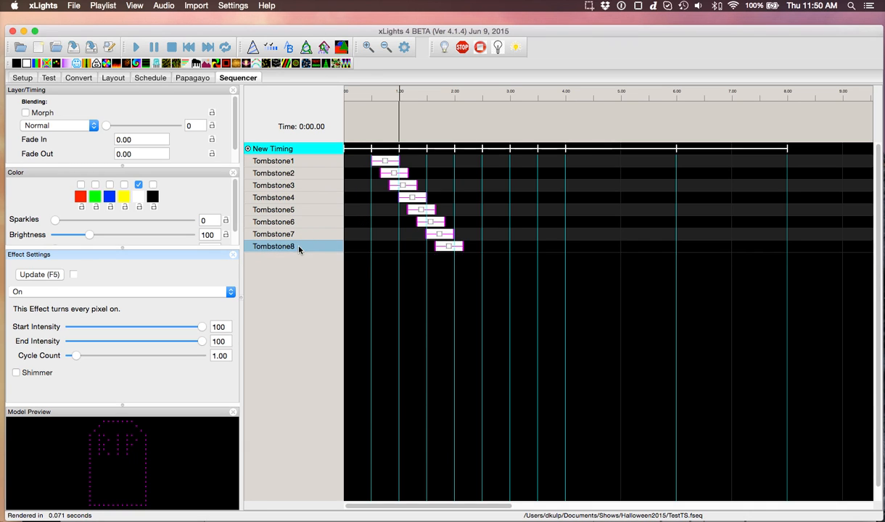
double_click(293, 234)
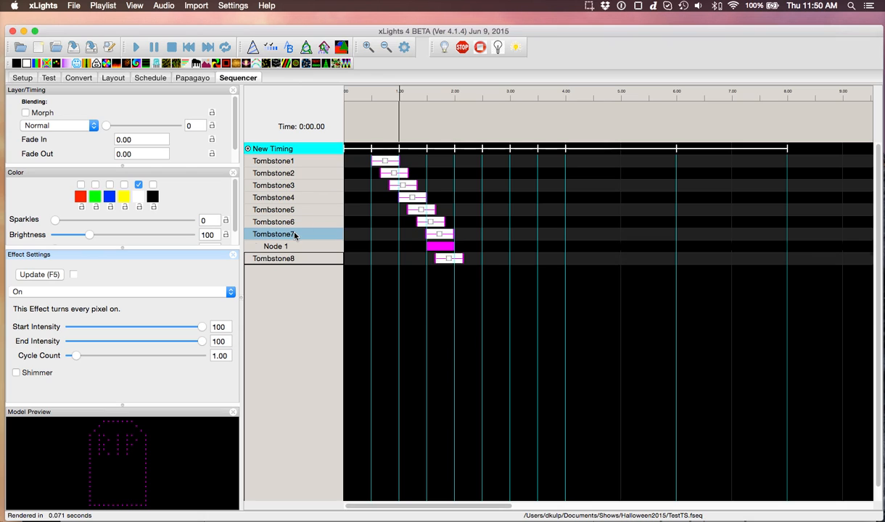
double_click(294, 233)
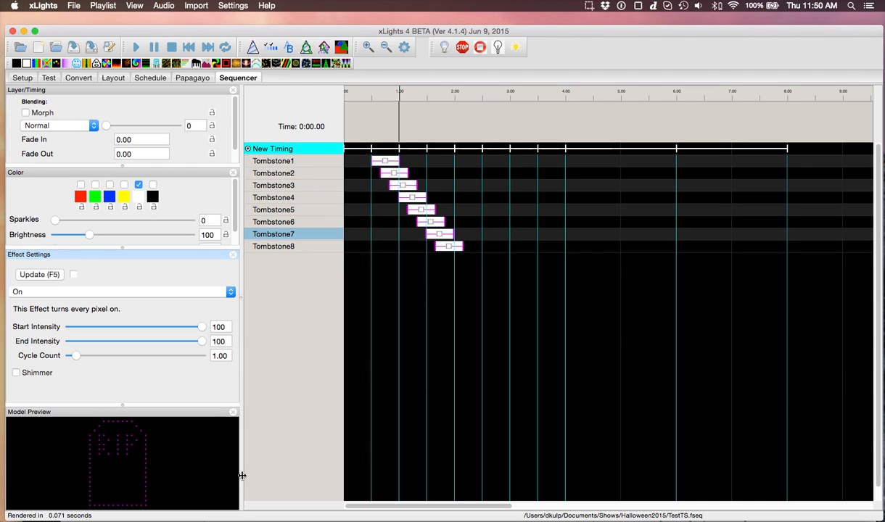
- Watch the tombstone sequence play in the House Preview, then stop playback and close the preview
left_click(323, 47)
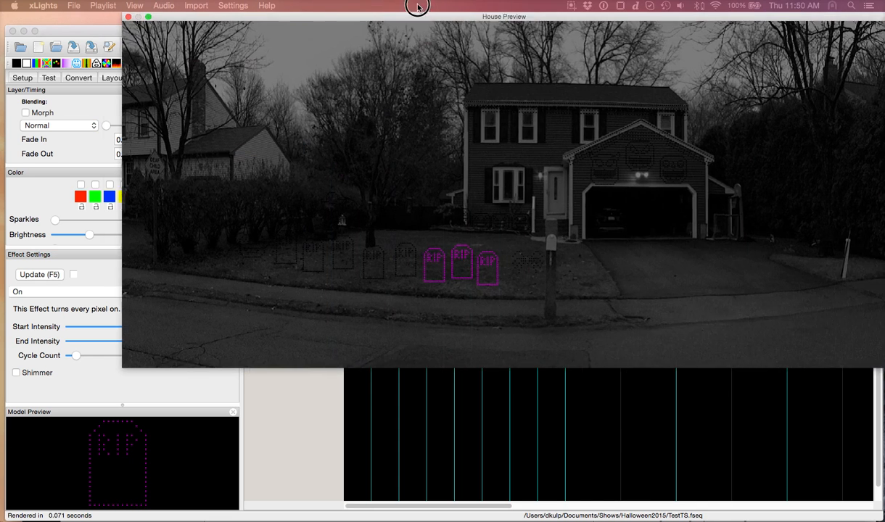
left_click_drag(417, 6, 404, 158)
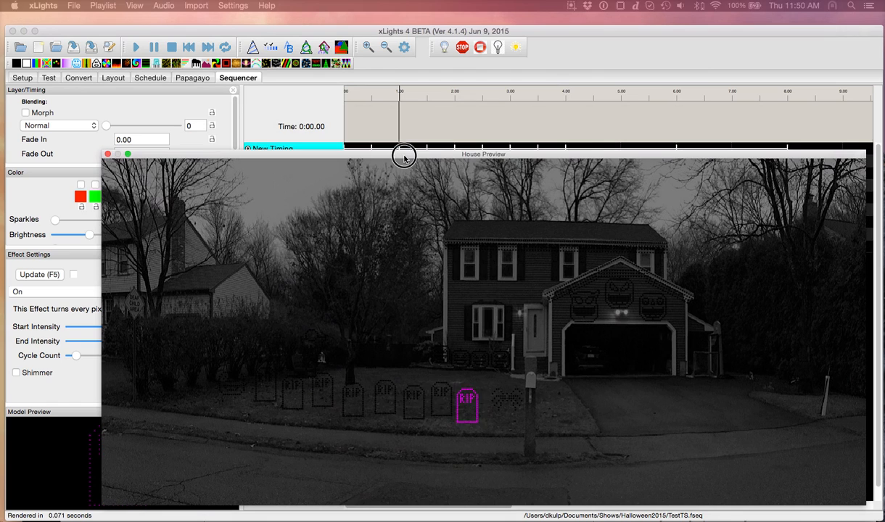
left_click(350, 95)
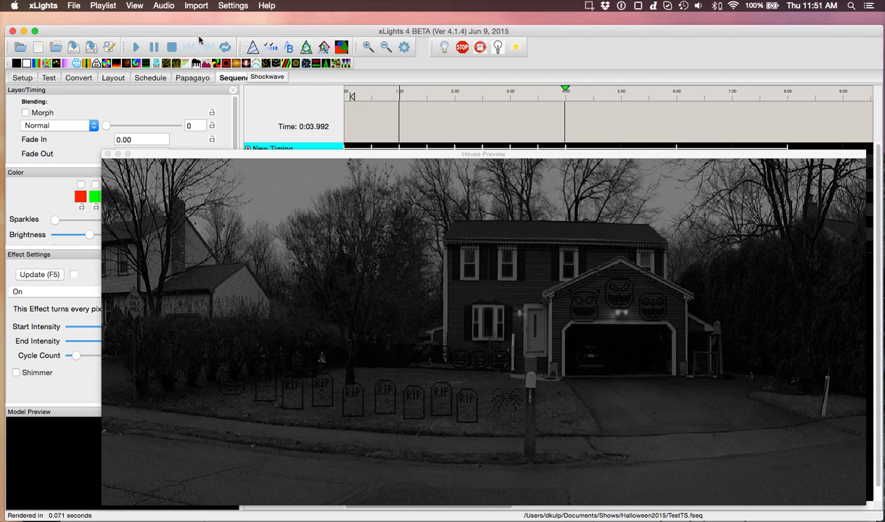
left_click(168, 45)
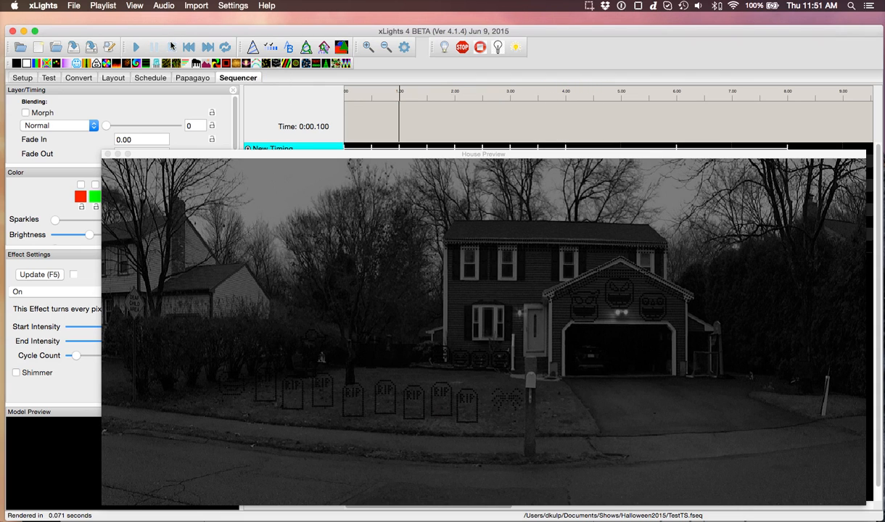
left_click(108, 154)
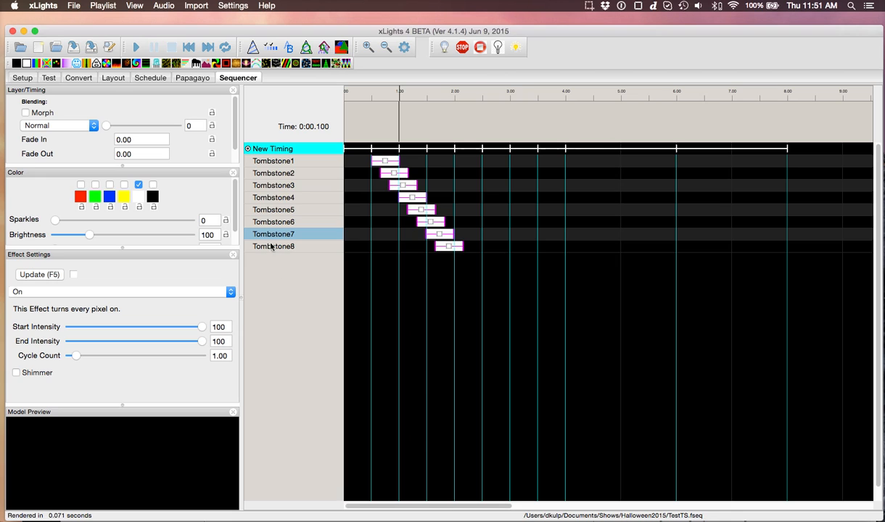
- Open the settings of the combined Tombstones model from the layout's model list and examine its strings and channels
left_click(273, 164)
left_click(273, 175)
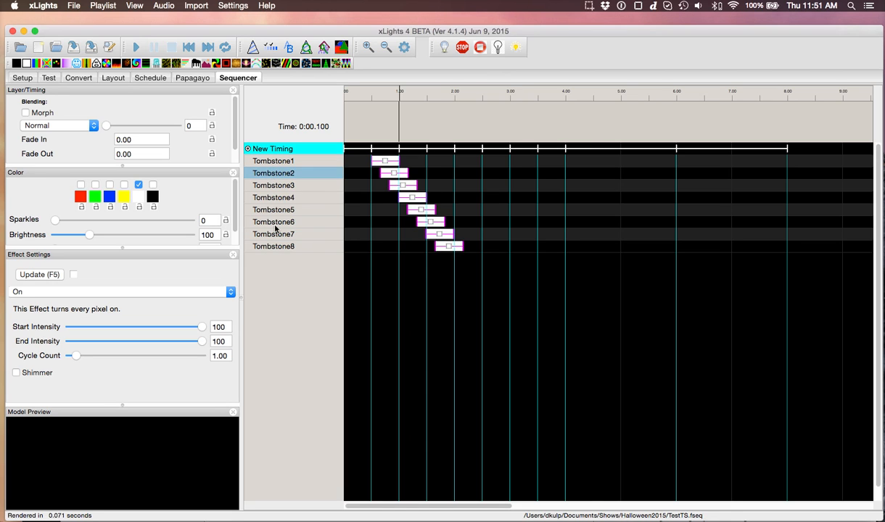
left_click(113, 78)
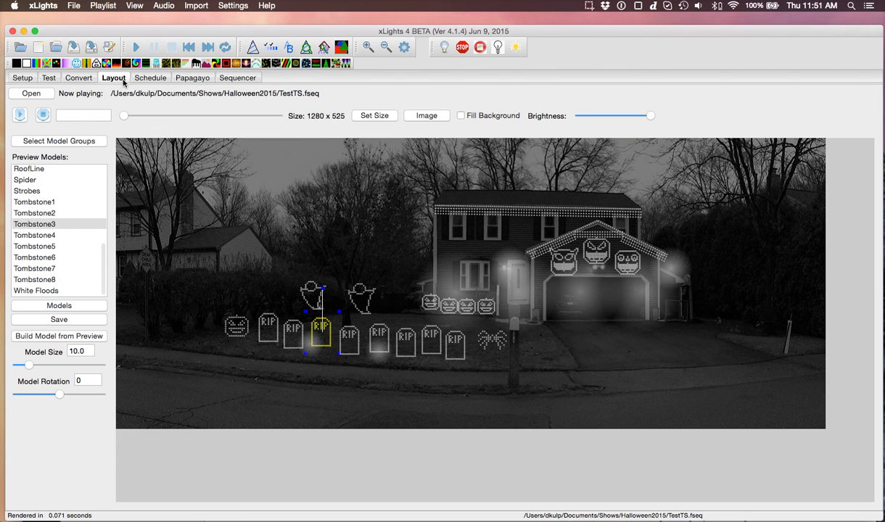
left_click(264, 448)
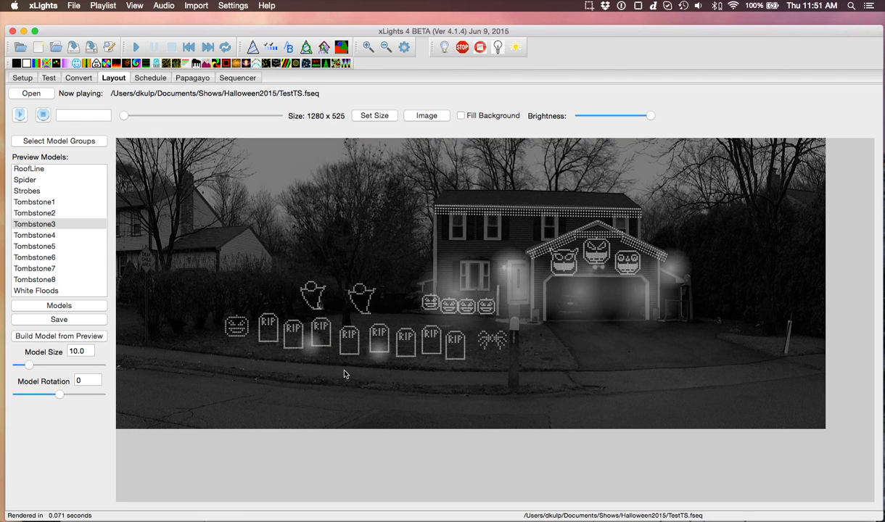
left_click(72, 304)
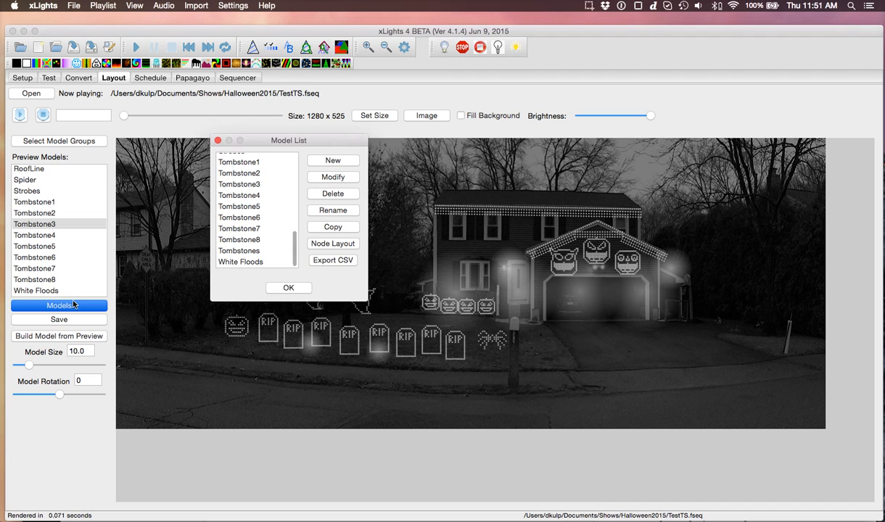
left_click(239, 250)
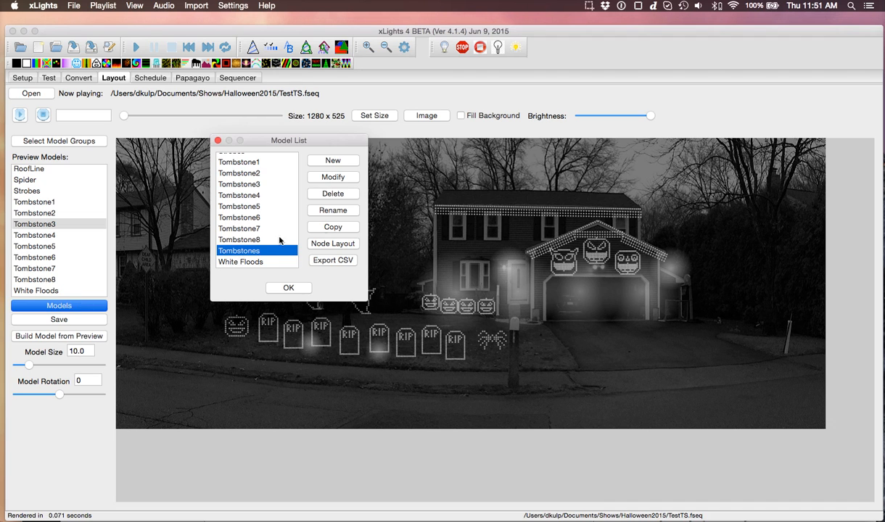
left_click(329, 179)
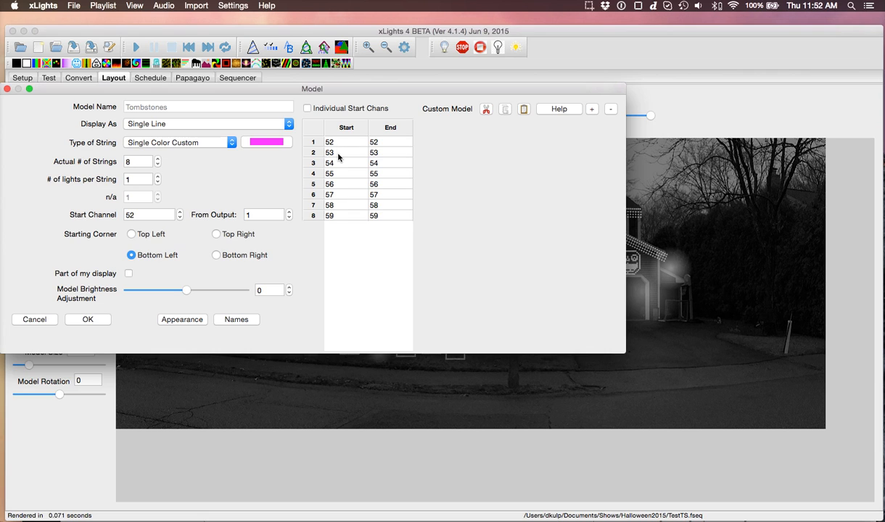
- Check the Tombstones model's pixel appearance and node names, then close its settings and return to the sequencer
left_click(182, 319)
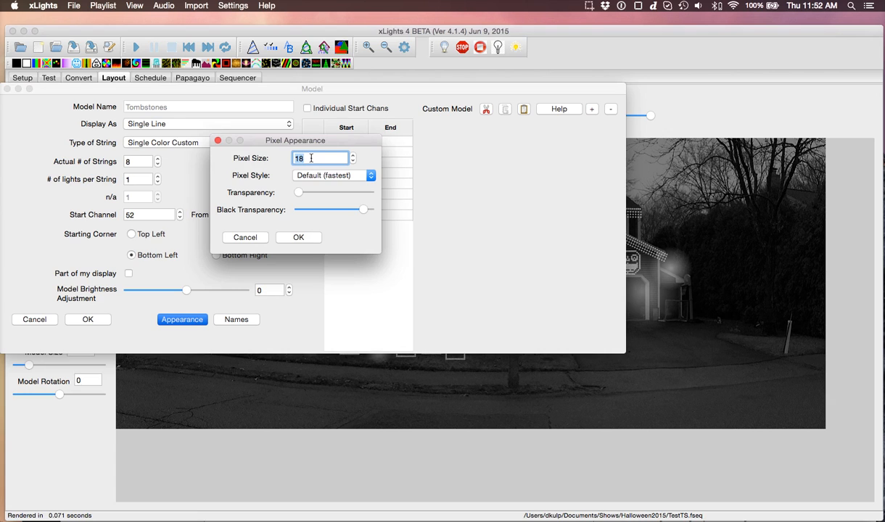
left_click(292, 239)
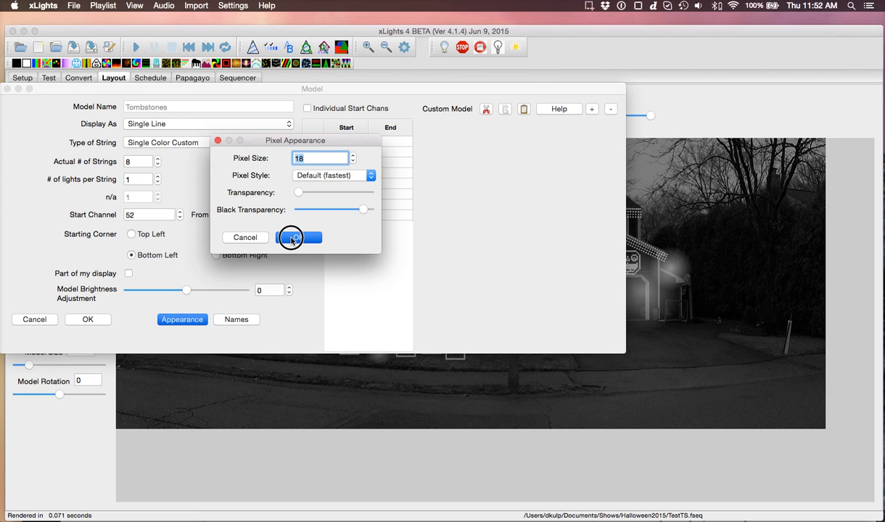
left_click(238, 320)
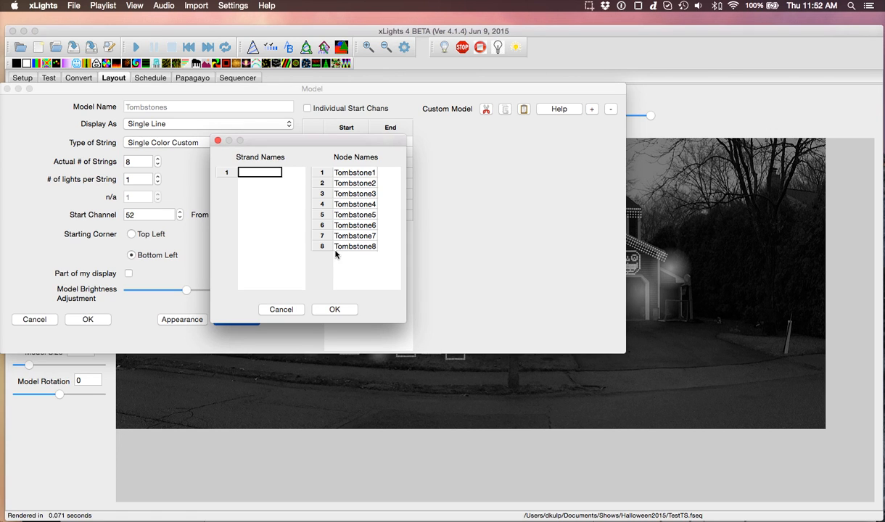
left_click(333, 309)
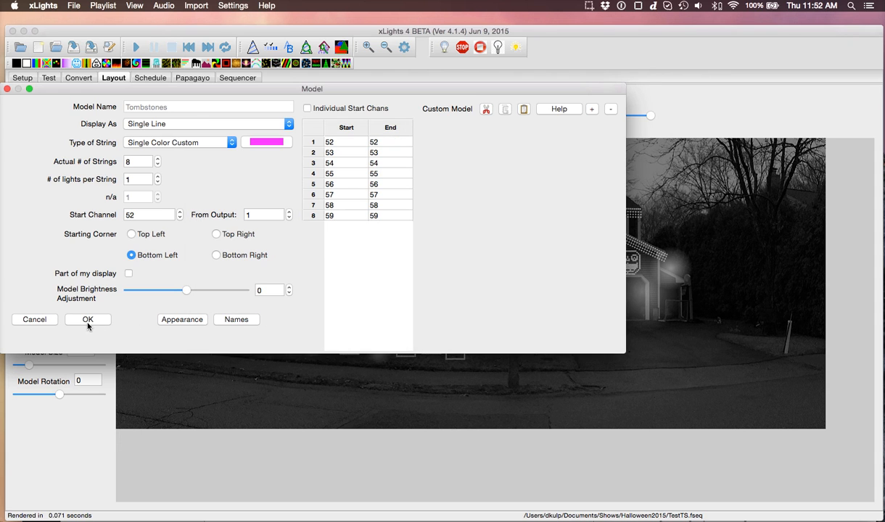
left_click(44, 321)
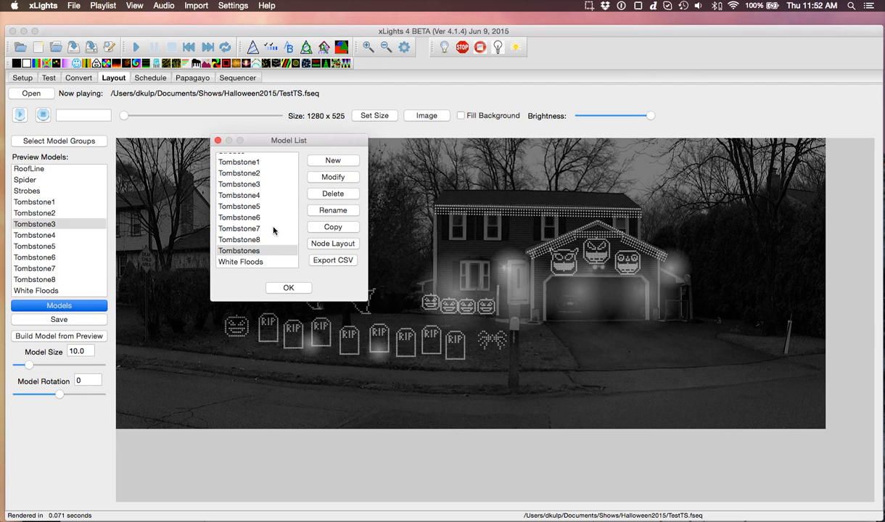
left_click(217, 141)
left_click(223, 78)
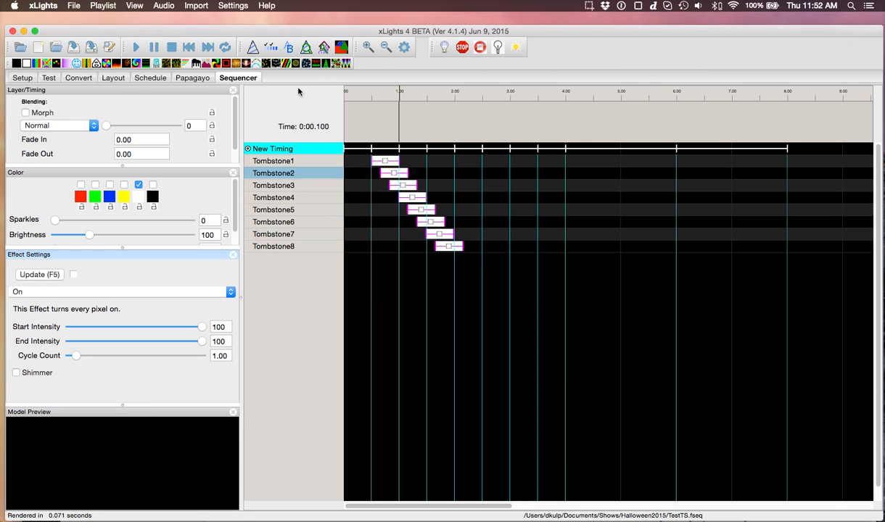
- Add the Tombstones model to the sequence's display elements and close the element list
right_click(303, 145)
left_click(322, 183)
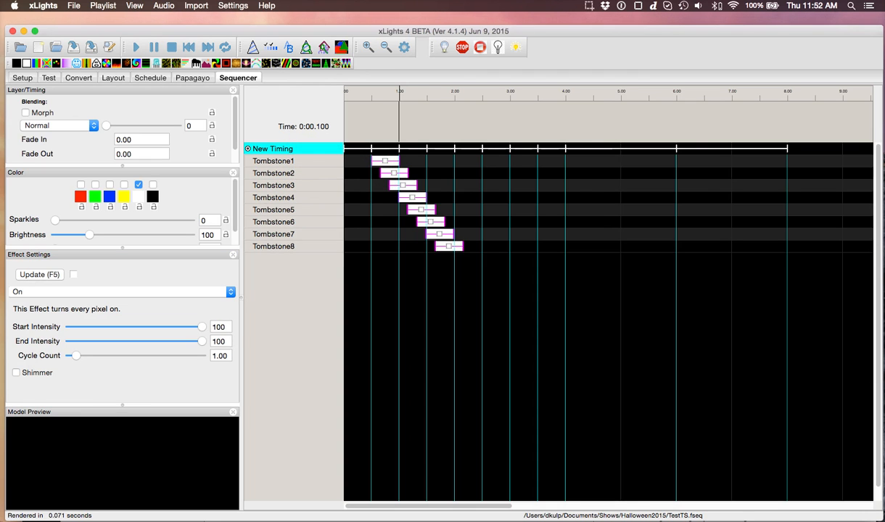
left_click(428, 196)
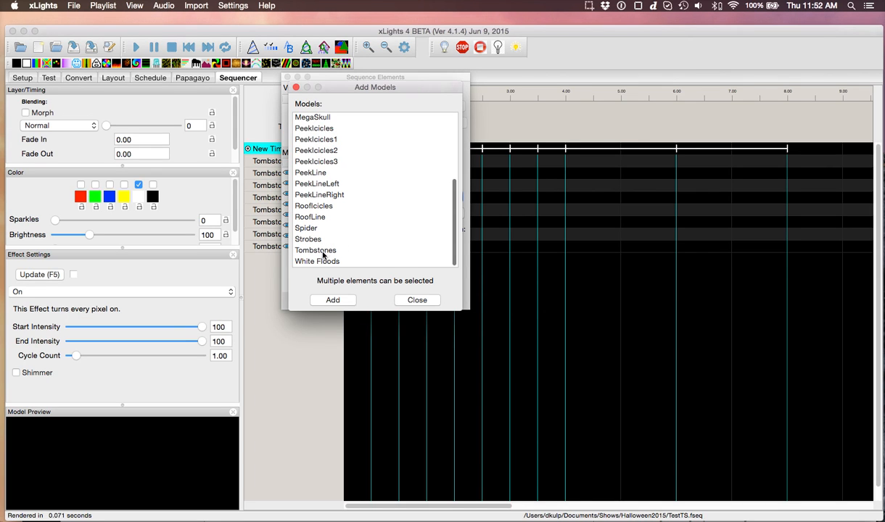
left_click(316, 250)
left_click(334, 299)
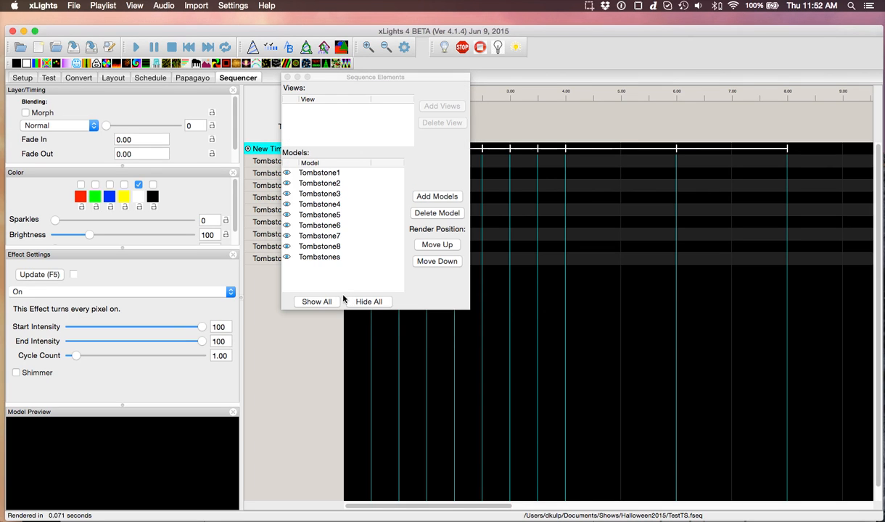
left_click(287, 77)
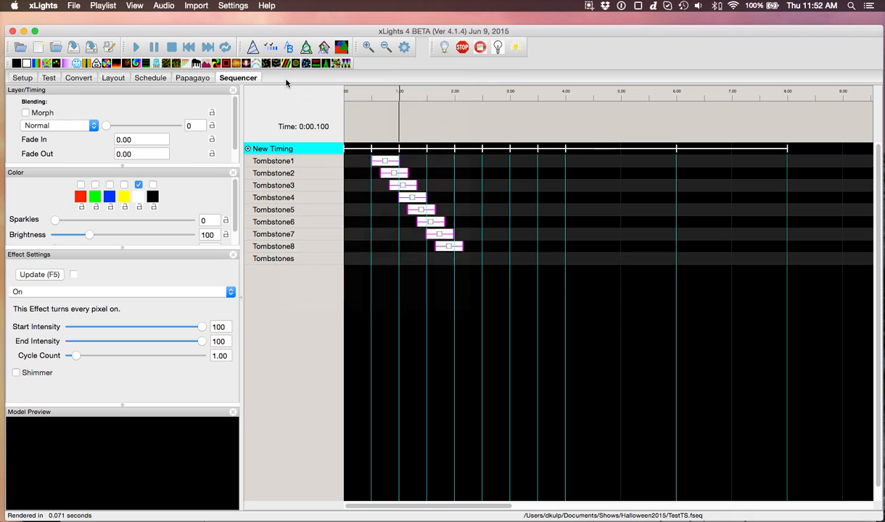
- Expand the node rows of the Tombstones model and shift Tombstone1's On effect slightly later, to start at about 0.55 s
left_click(292, 262)
double_click(292, 263)
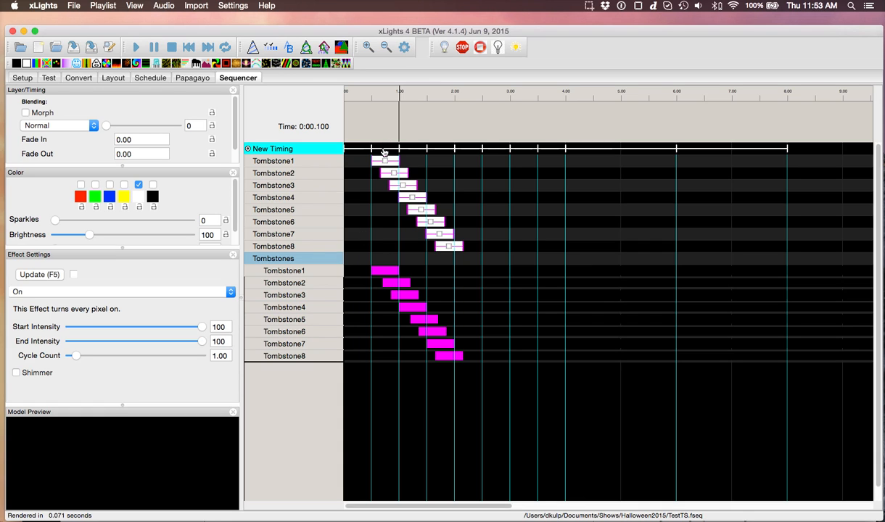
mouse_move(385, 161)
left_mouse_down()
mouse_move(440, 162)
mouse_move(387, 163)
left_mouse_up()
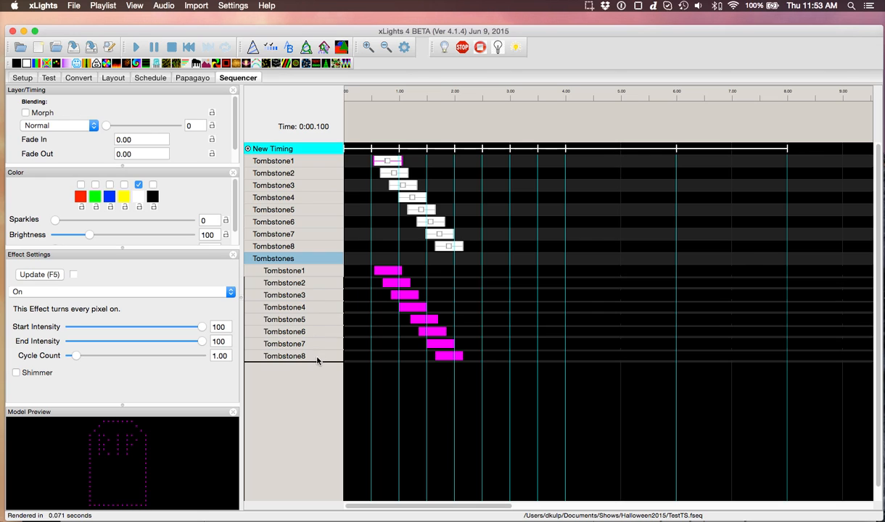
- Place a SingleStrand effect on the Tombstones row at 3.0 s and stretch it to end at about 4.6 s
left_click(522, 259)
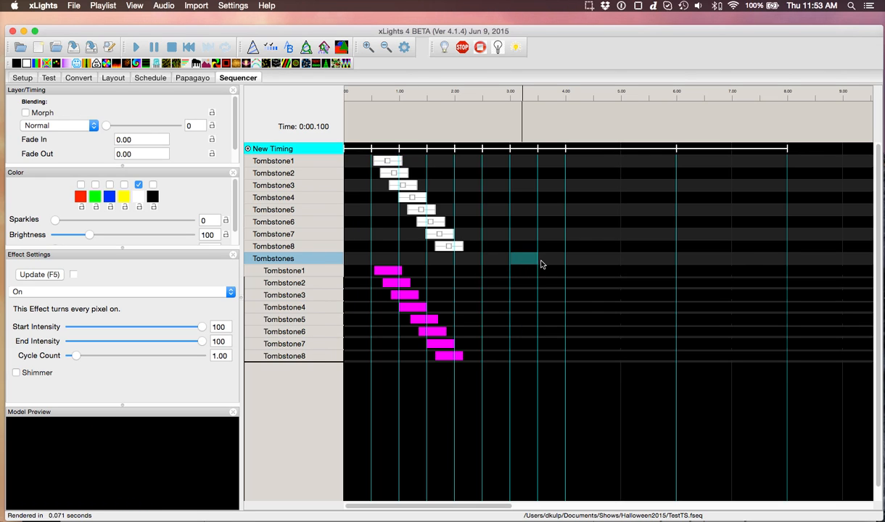
left_click_drag(255, 65, 519, 259)
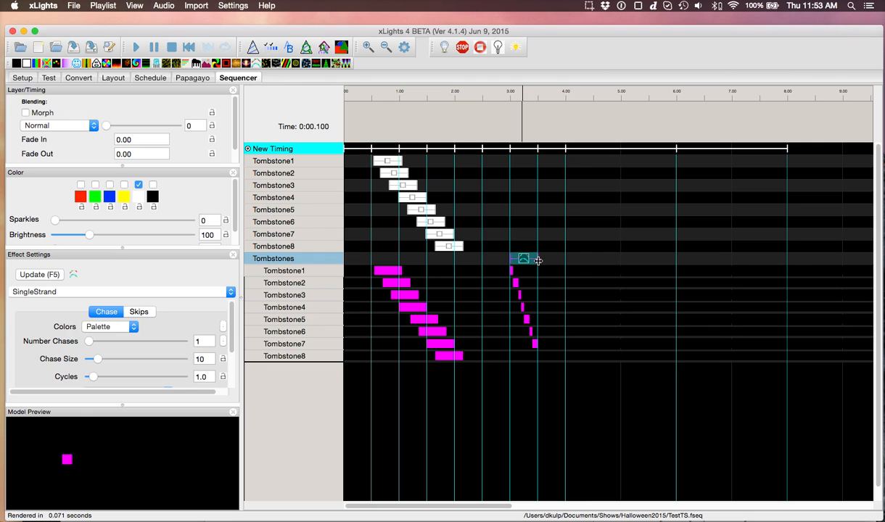
left_click_drag(536, 260, 648, 268)
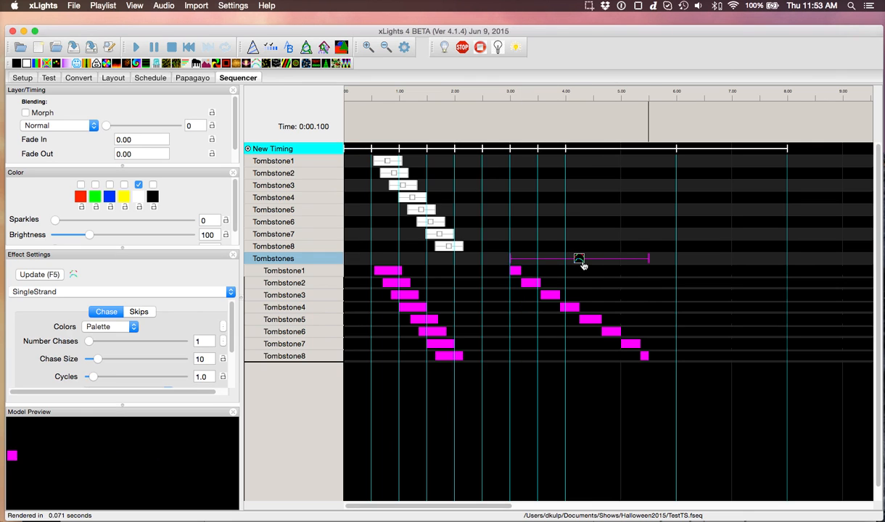
left_click_drag(645, 259, 598, 259)
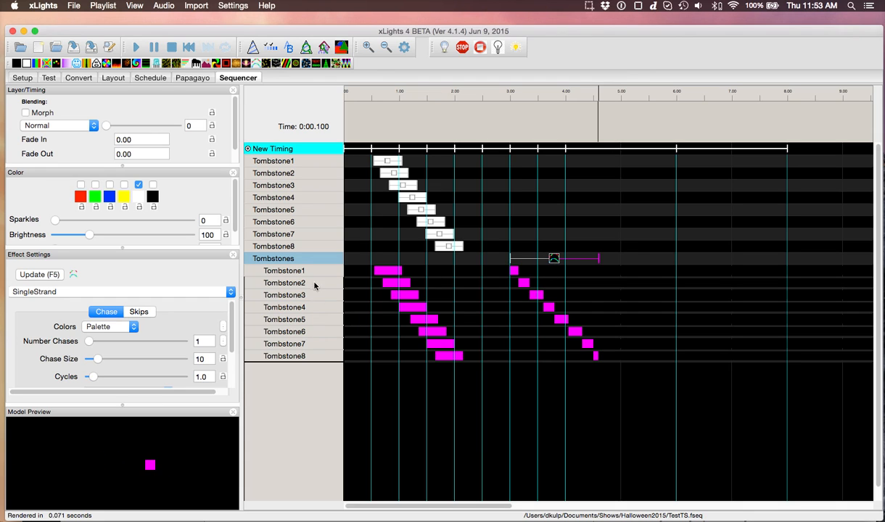
- Compare the model previews of Tombstone8's On effect and the Tombstones SingleStrand effect
left_click(441, 247)
left_click_drag(441, 247, 454, 250)
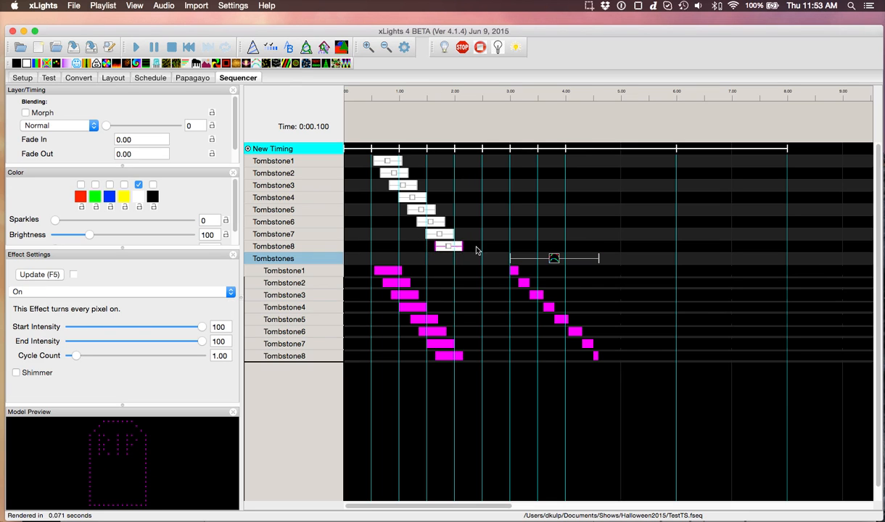
left_click(553, 259)
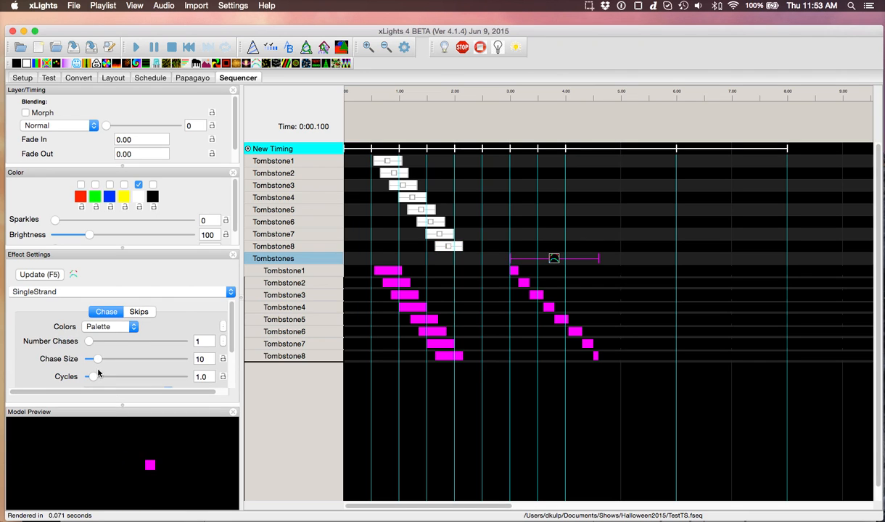
- Try the Right-Left and From Middle chase types on the Tombstones SingleStrand effect
scroll(98, 368, "down", 2)
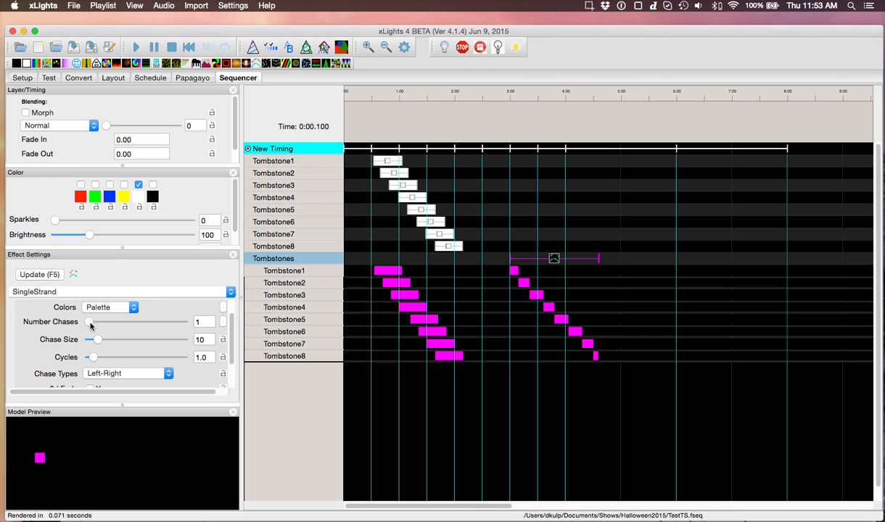
mouse_move(89, 322)
left_mouse_down()
mouse_move(100, 325)
mouse_move(89, 322)
left_mouse_up()
scroll(118, 362, "down", 3)
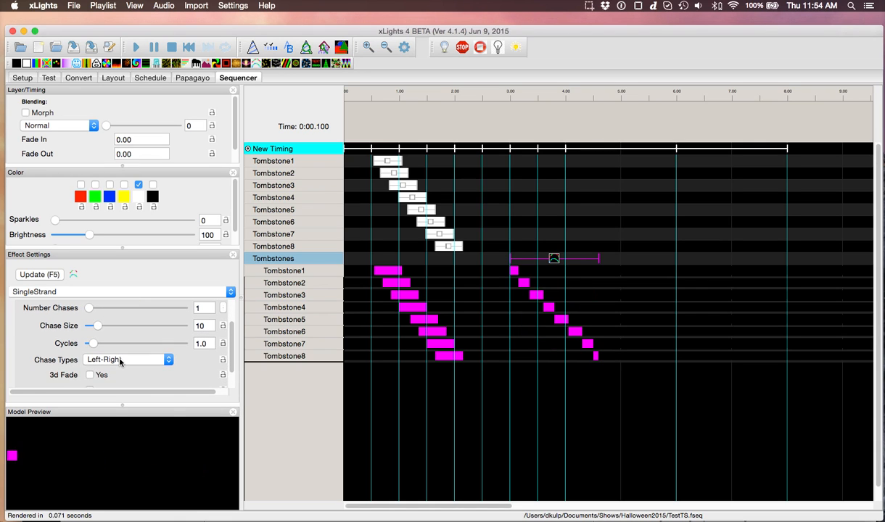
left_click(120, 362)
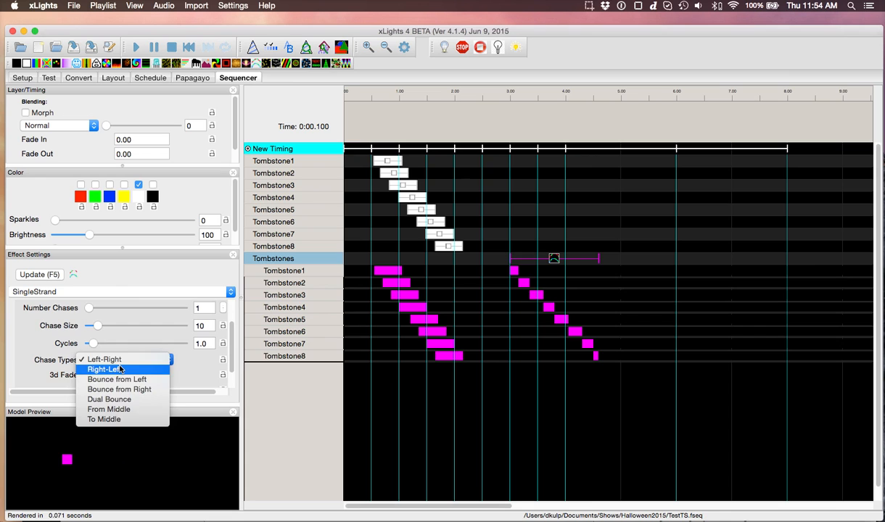
left_click(119, 368)
left_click(119, 361)
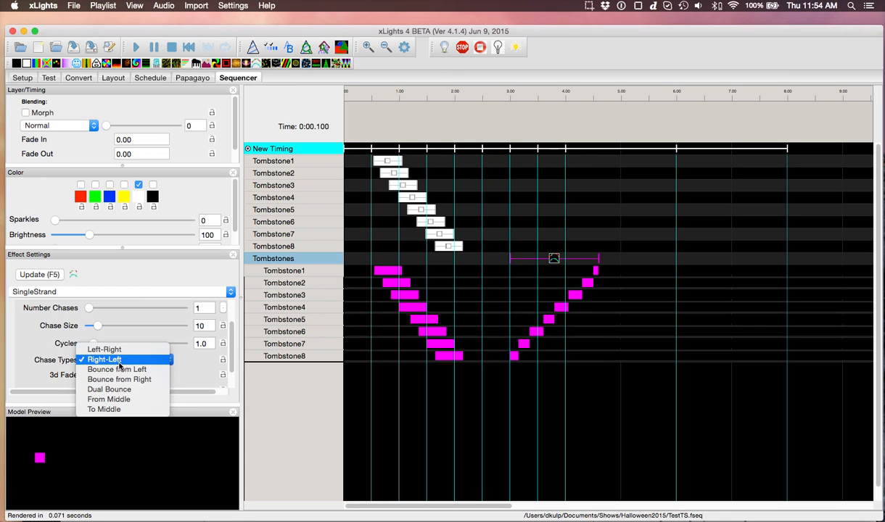
left_click(114, 400)
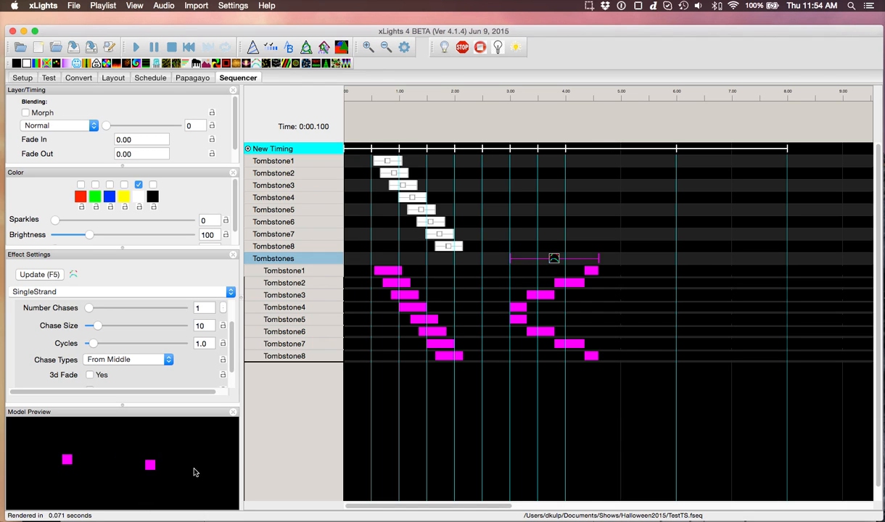
- Insert a layer below the Tombstones row and place a From Middle SingleStrand effect on it at about 5.9 to 6.8 s
left_click(447, 247)
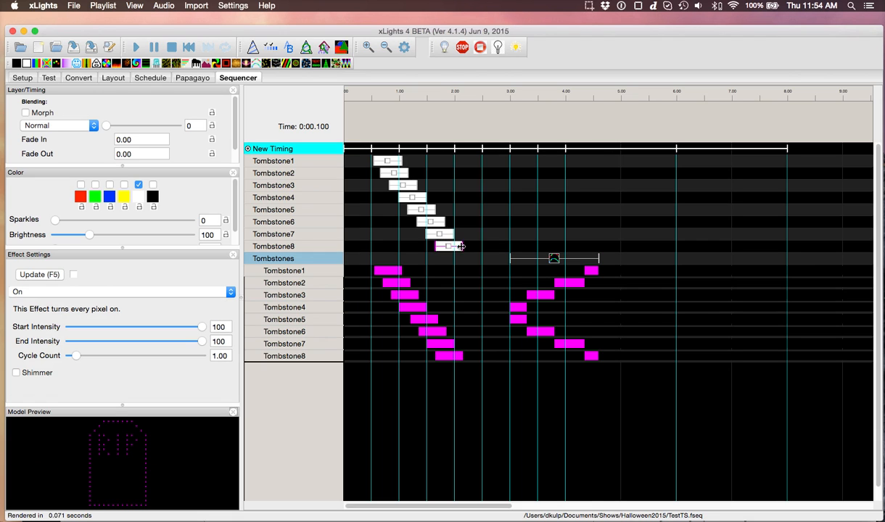
left_click(554, 259)
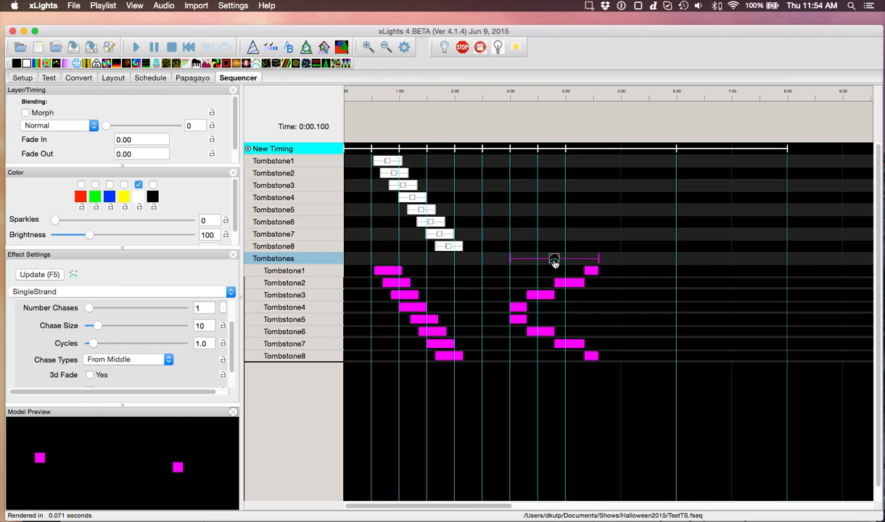
right_click(281, 259)
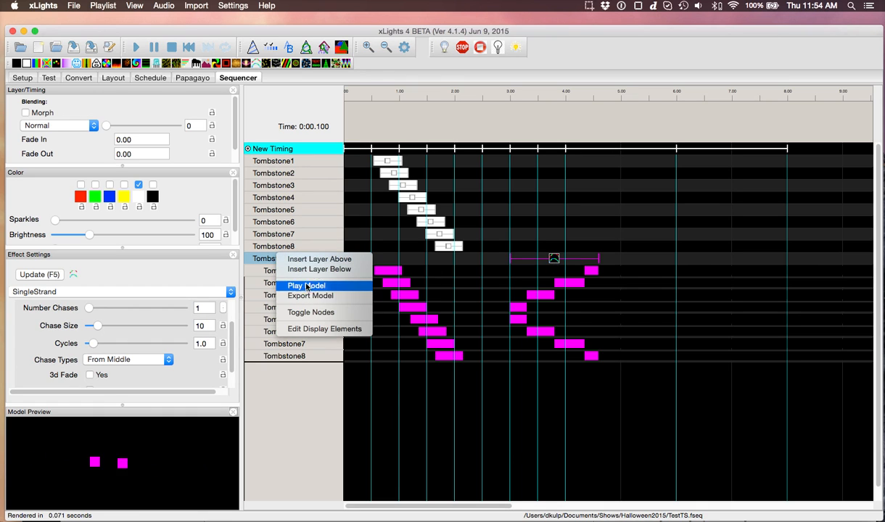
left_click(303, 270)
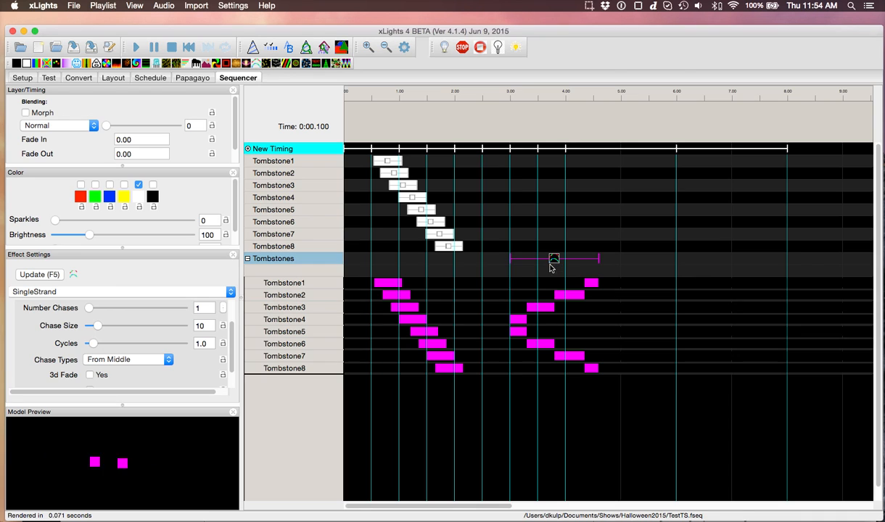
left_click_drag(511, 270, 559, 270)
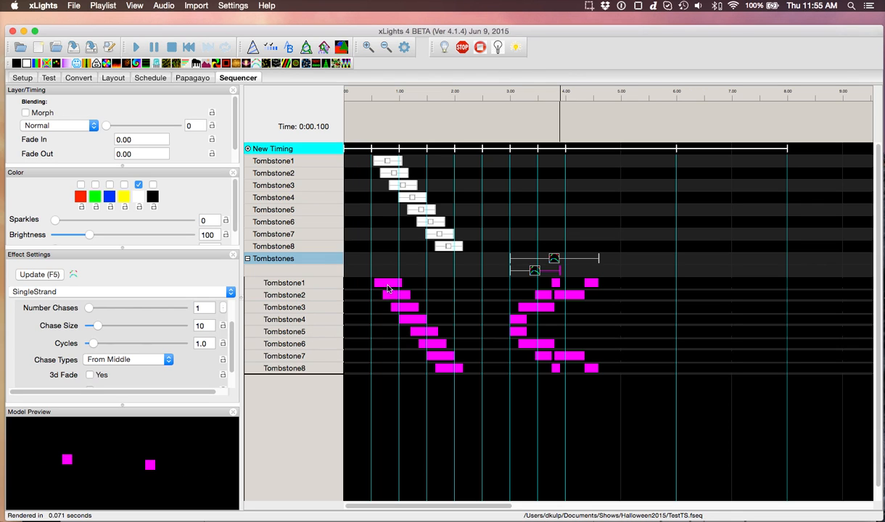
left_click_drag(534, 270, 695, 271)
- Set the chase type of the upper-layer Tombstones effect to Left-Right and delete the SingleStrand effect on the lower layer
left_click(550, 260)
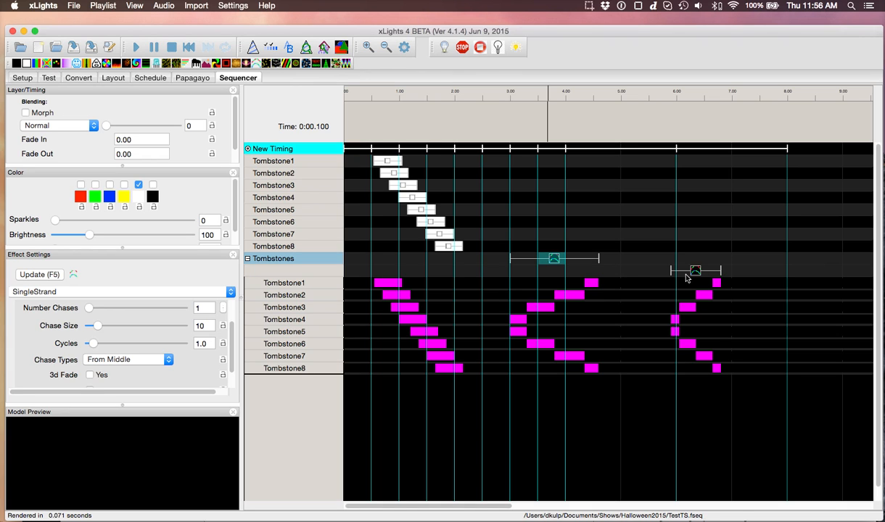
left_click(553, 258)
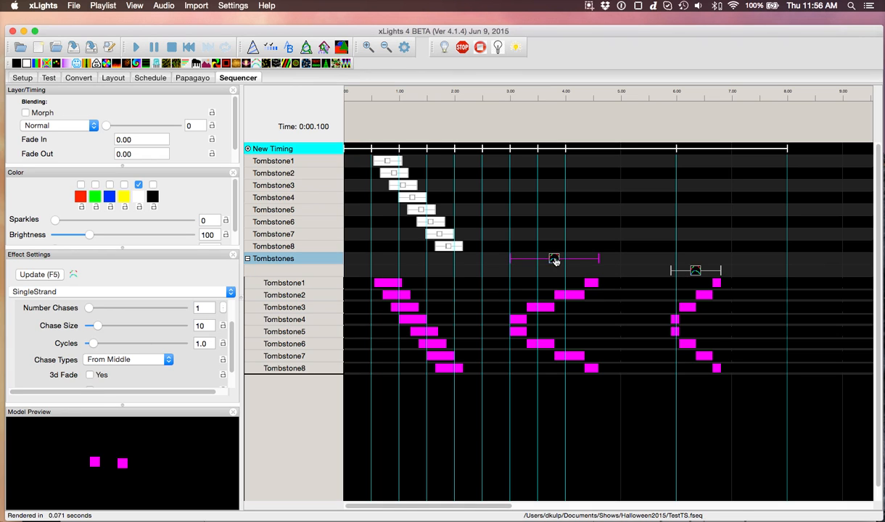
left_click(120, 360)
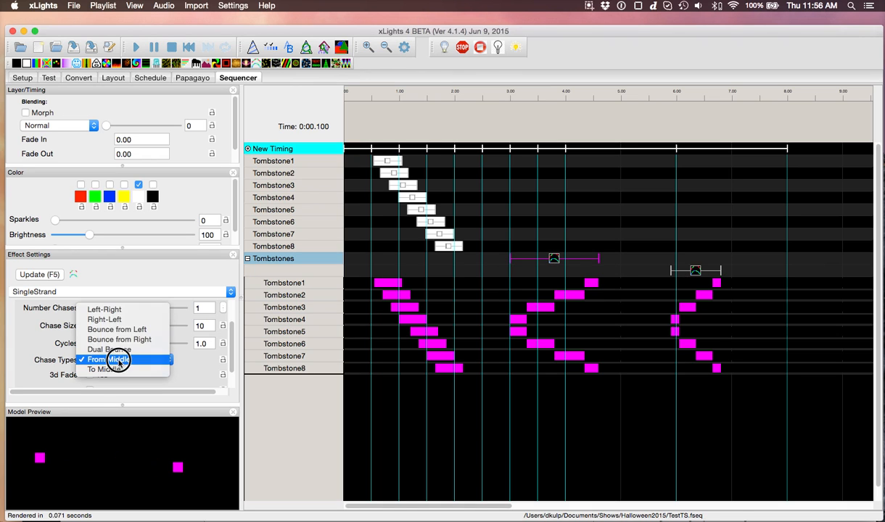
left_click(100, 309)
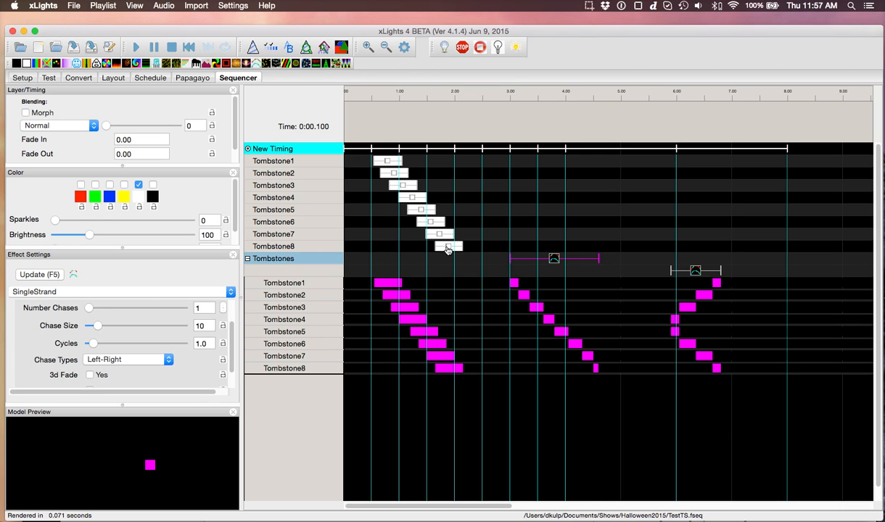
left_click(695, 271)
key("Delete")
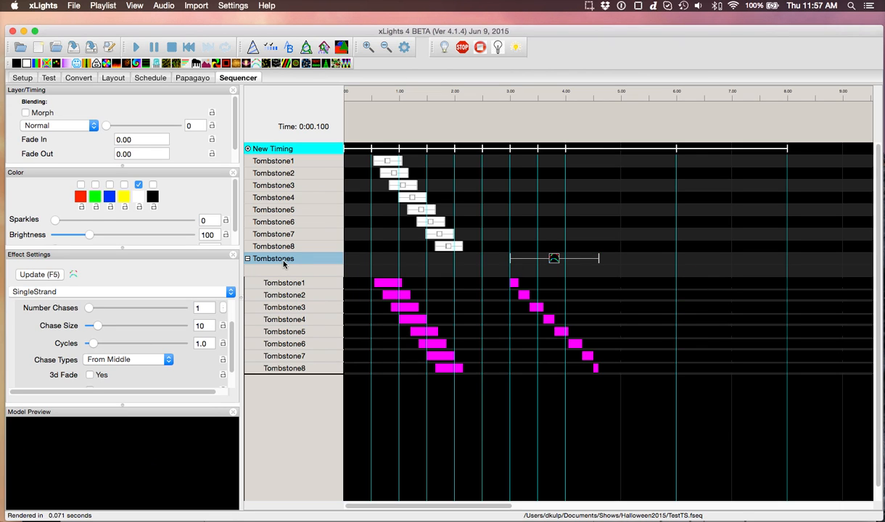
- Add an On effect to the Tombstone4 node row of the Tombstones model between 2.0 and 2.5 s
left_click(476, 323)
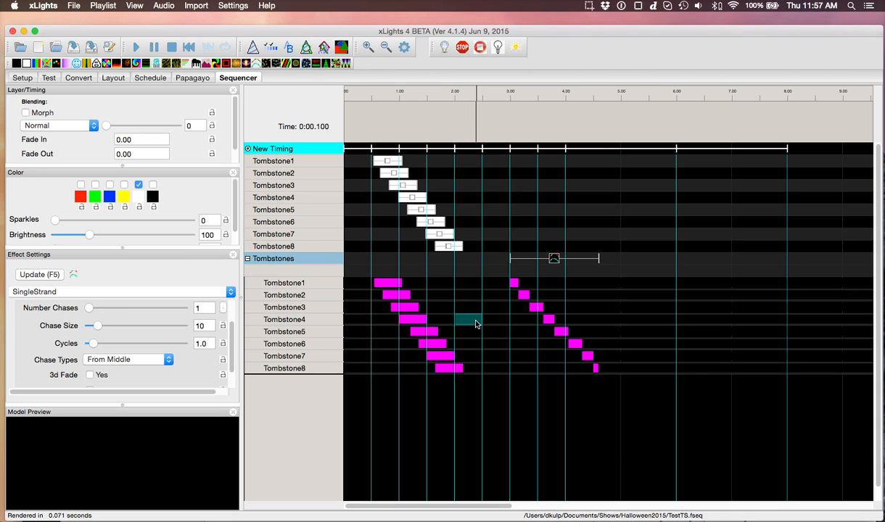
double_click(476, 323)
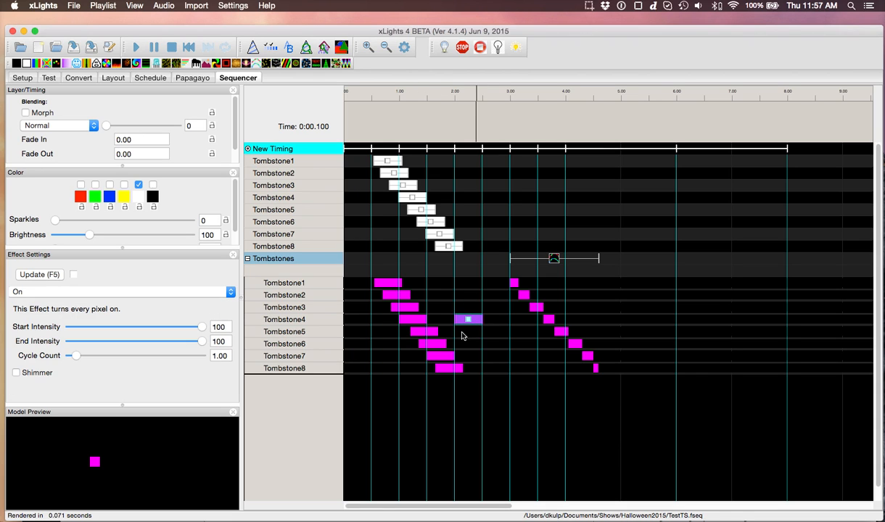
left_click(493, 356)
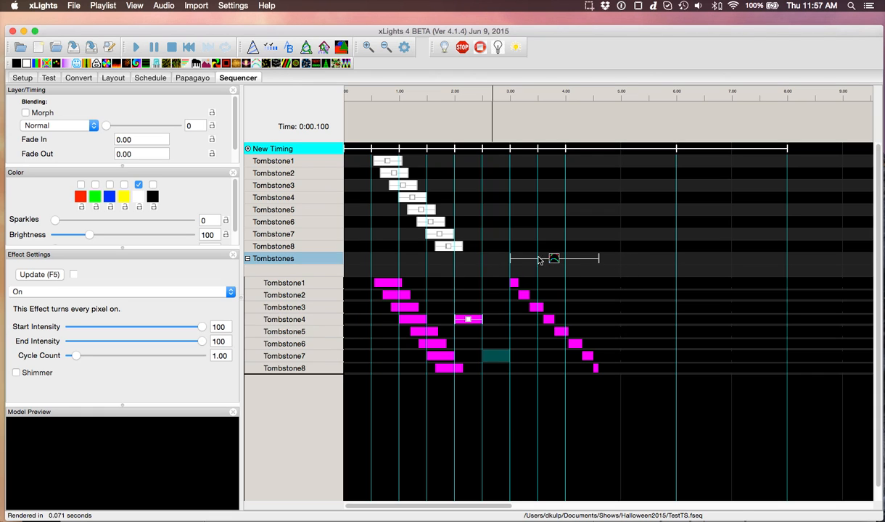
left_click(468, 323)
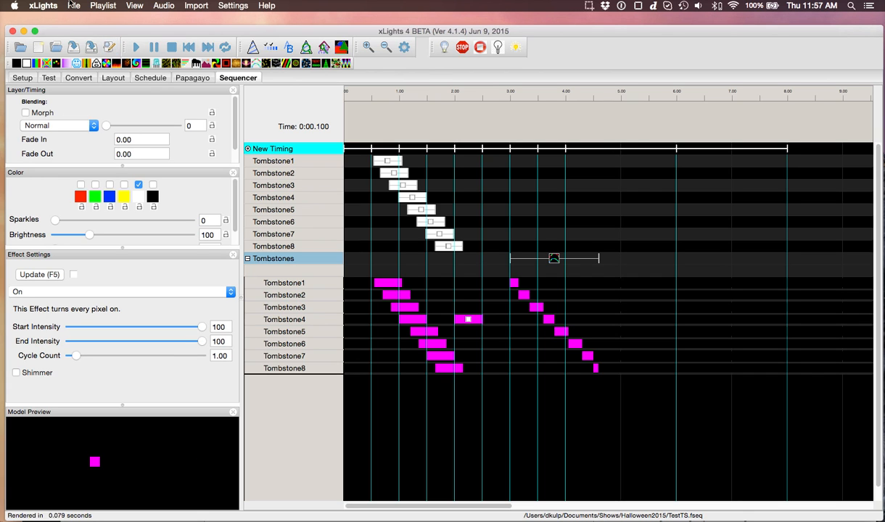
- Open the ChaChaSlide.xml sequence, discarding the changes to the current one, and enlarge its timeline
left_click(73, 5)
left_click(111, 33)
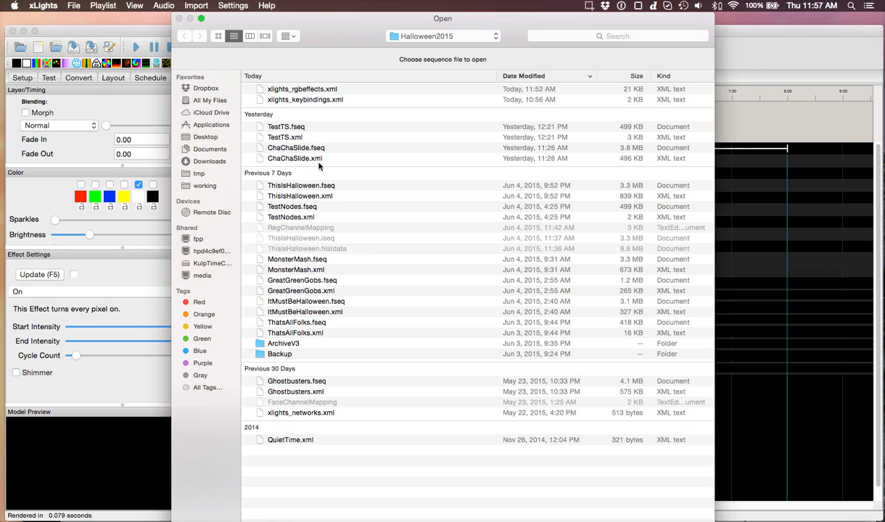
double_click(295, 158)
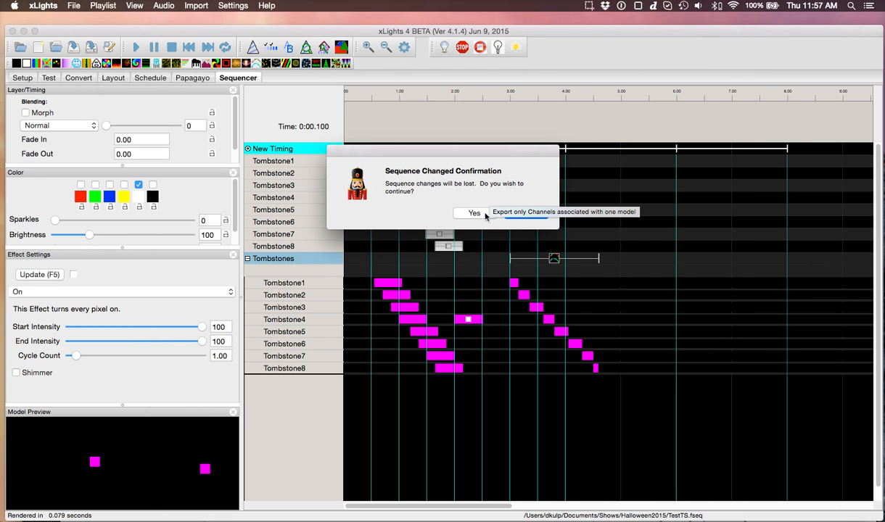
left_click(472, 213)
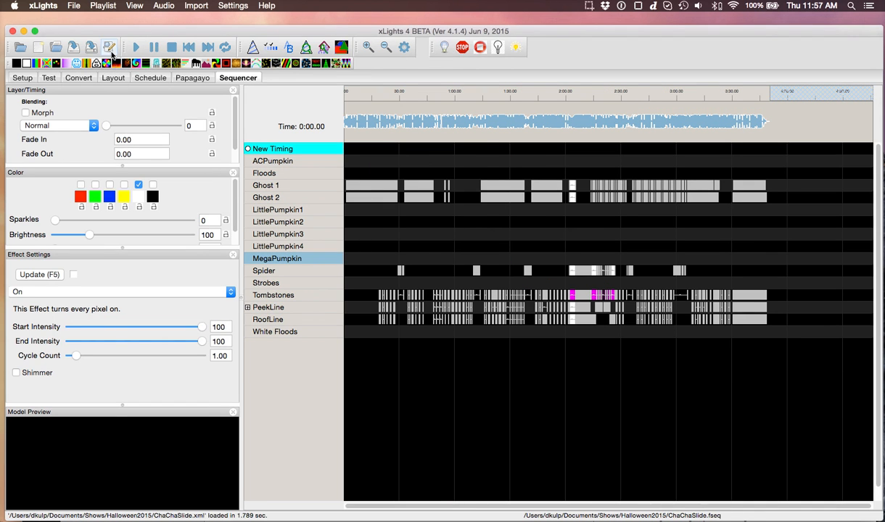
left_click(367, 49)
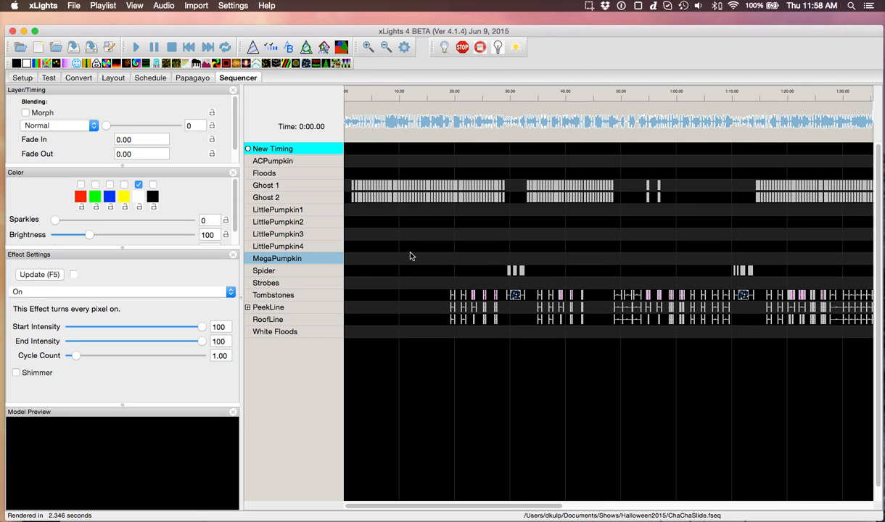
- Show the node rows of the Tombstones model with the PeekLine nodes collapsed, and enlarge the timeline
double_click(322, 305)
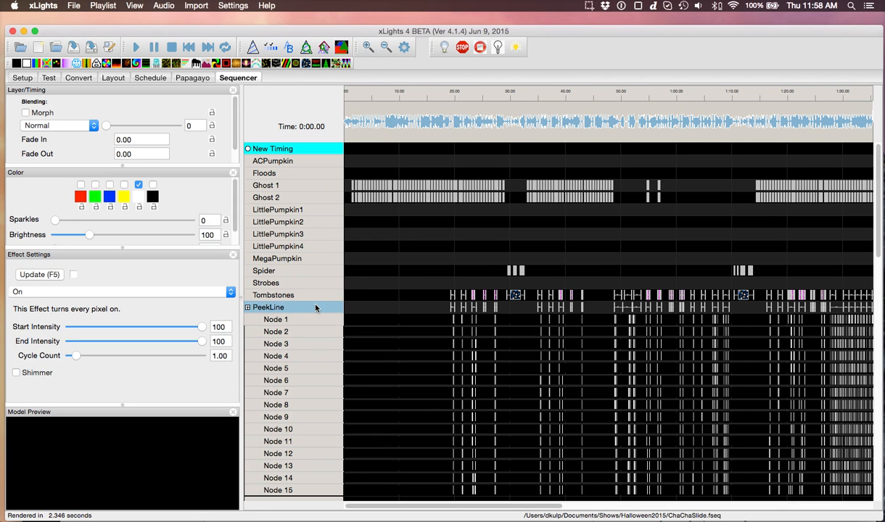
double_click(315, 308)
double_click(317, 296)
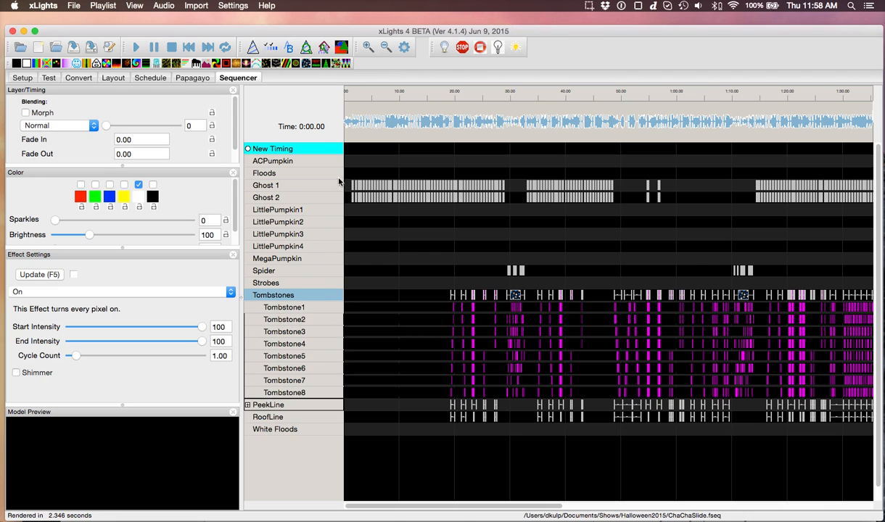
left_click(368, 48)
left_click(368, 48)
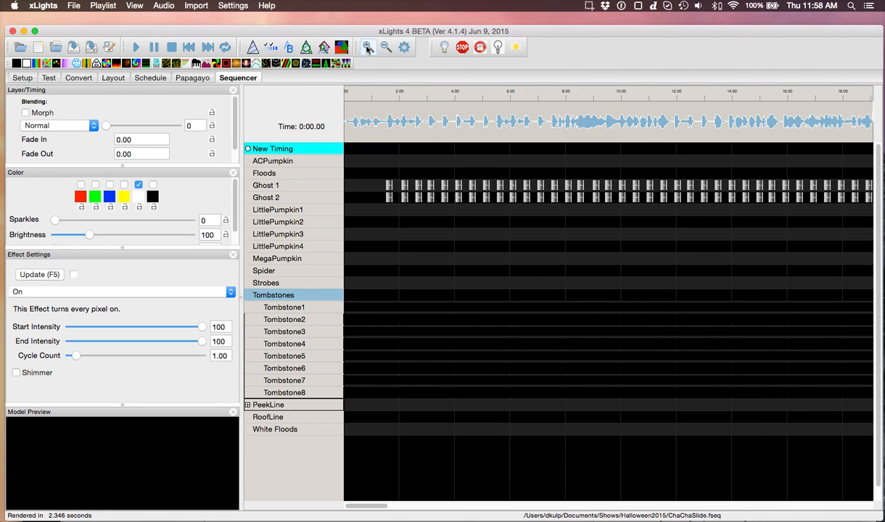
- Examine the Tombstones effects and their per-node rendering from about 19 to 45 s
scroll(543, 264, "right", 10)
scroll(543, 264, "left", 6)
scroll(544, 264, "right", 4)
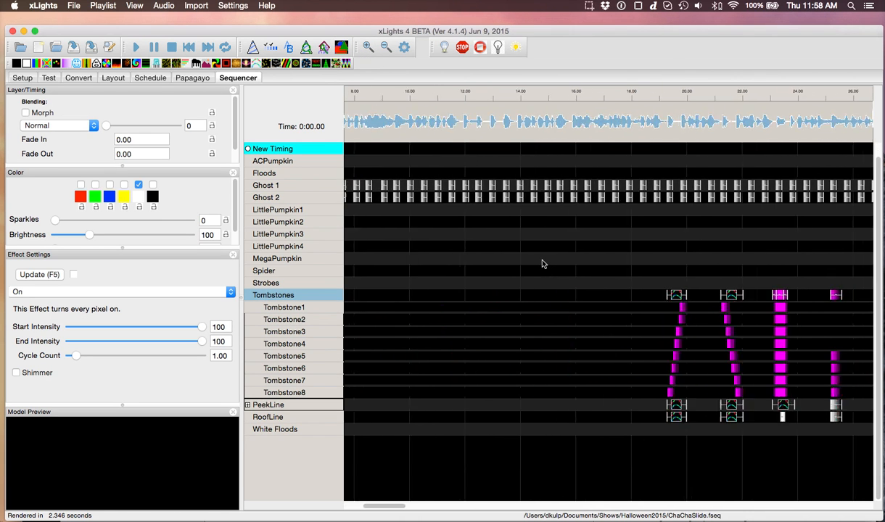
scroll(543, 264, "left", 8)
left_click_drag(391, 503, 411, 506)
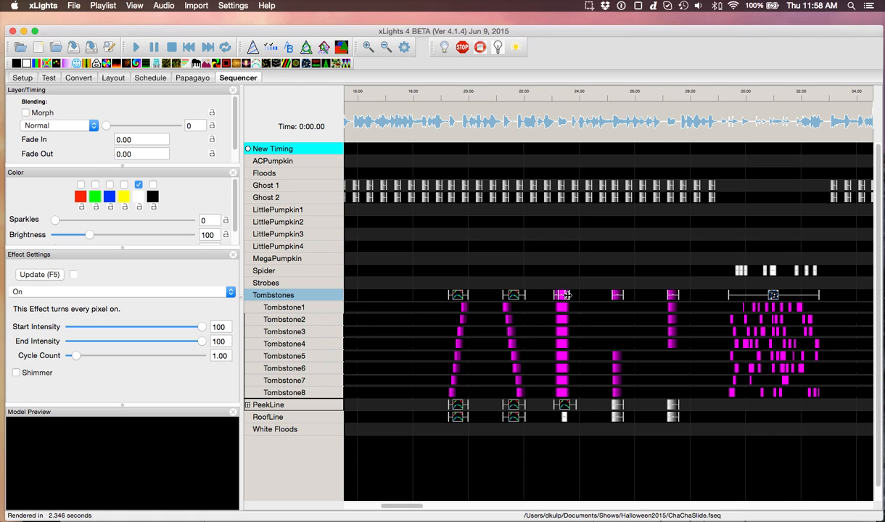
left_click_drag(412, 506, 441, 505)
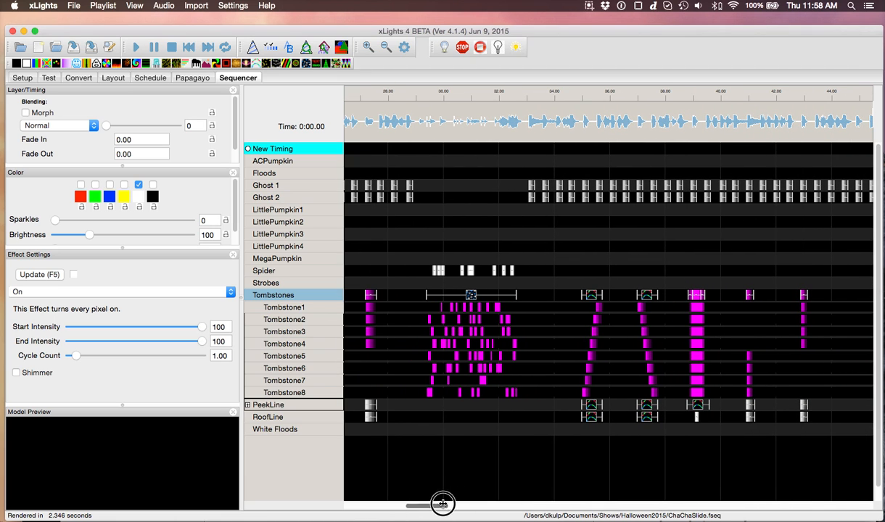
- Preview the Strobe effect on the Tombstones row at about 29.5 to 32.5 s
left_click(470, 296)
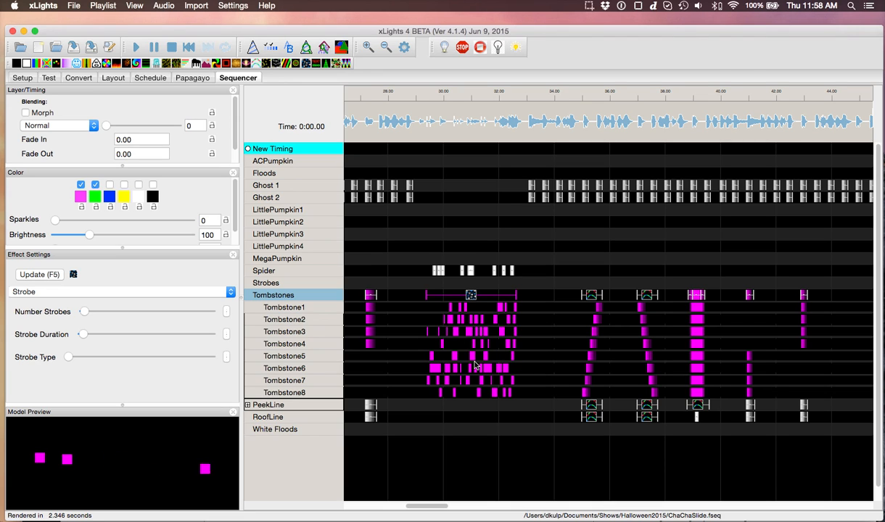
left_click_drag(434, 505, 438, 505)
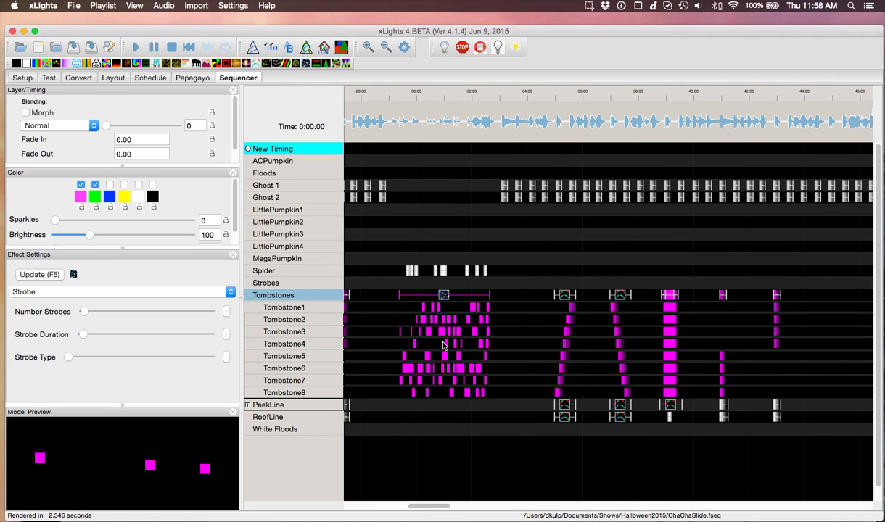
left_click(444, 295)
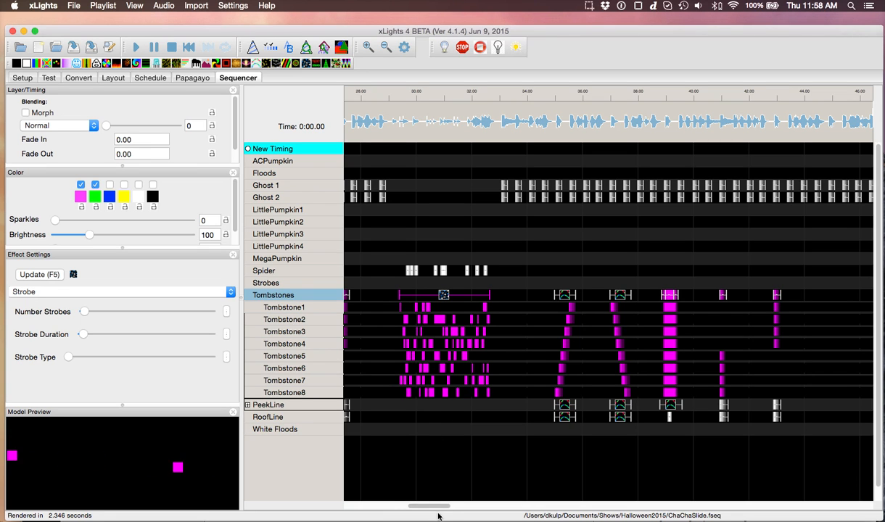
- Inspect the Corner 1 and Corner 2 settings of the Tombstones Color Wash effect at about 59.3 s
left_click_drag(429, 507, 444, 508)
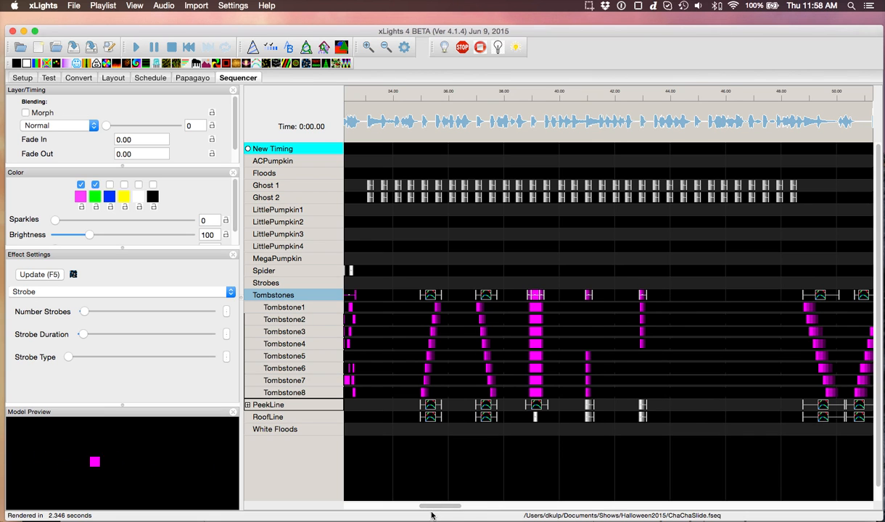
left_click_drag(438, 507, 493, 507)
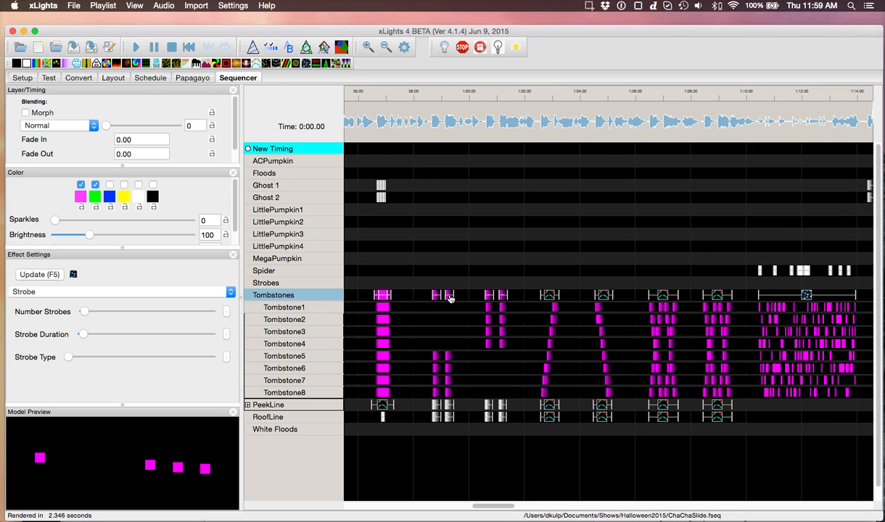
left_click(449, 298)
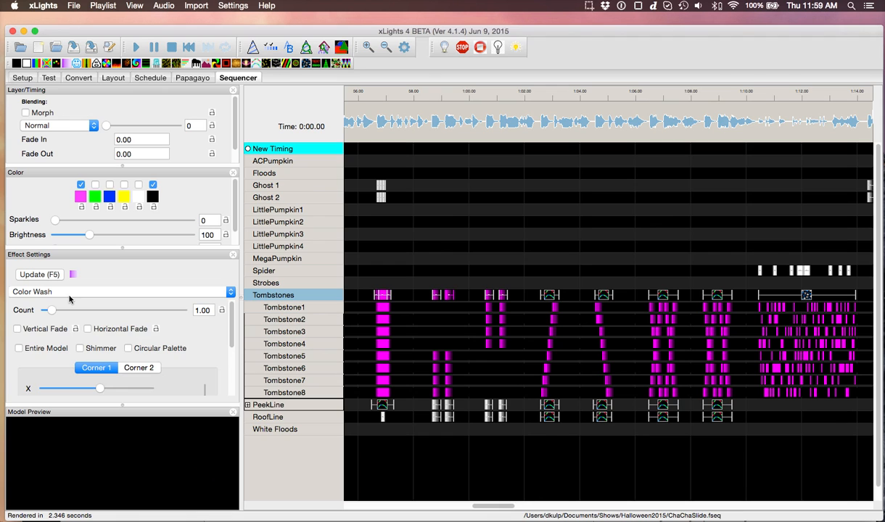
left_click_drag(229, 331, 226, 364)
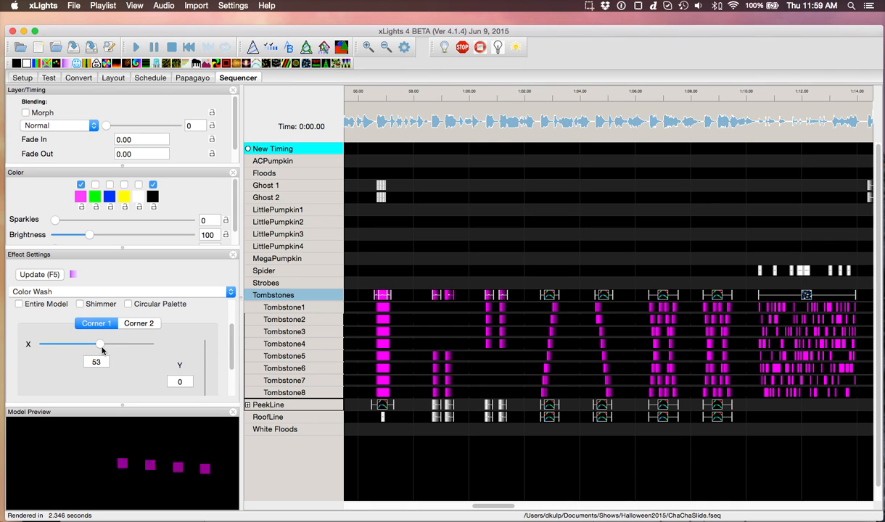
left_click(139, 324)
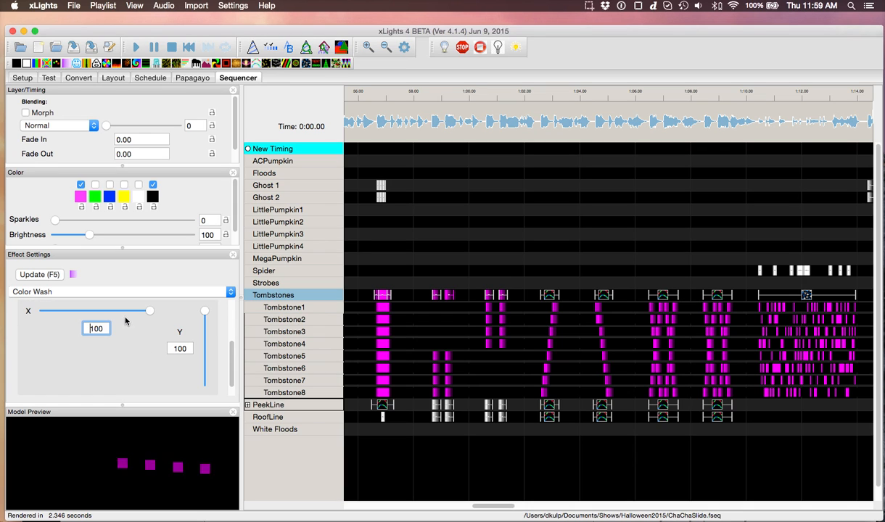
- Preview the Tombstones Color Wash effect at about 58.8 s and compare its Corner 1 and Corner 2 X and Y values
left_click(436, 298)
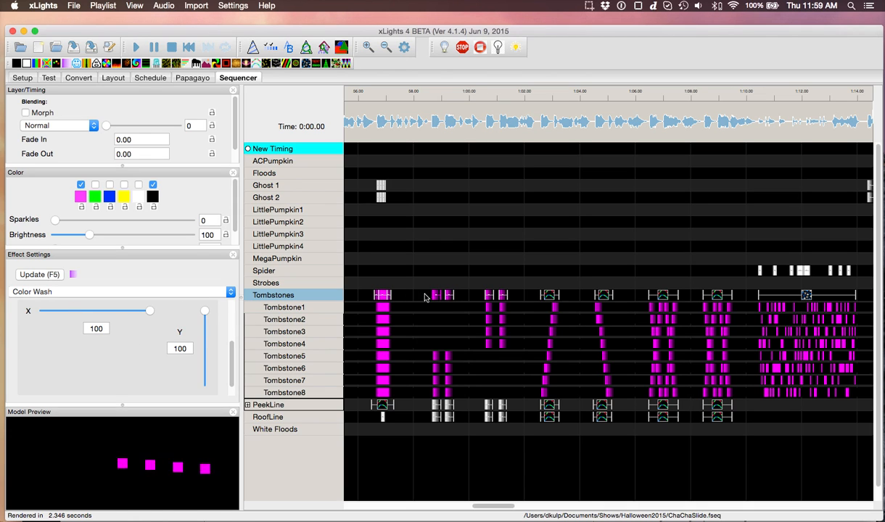
scroll(169, 348, "up", 4)
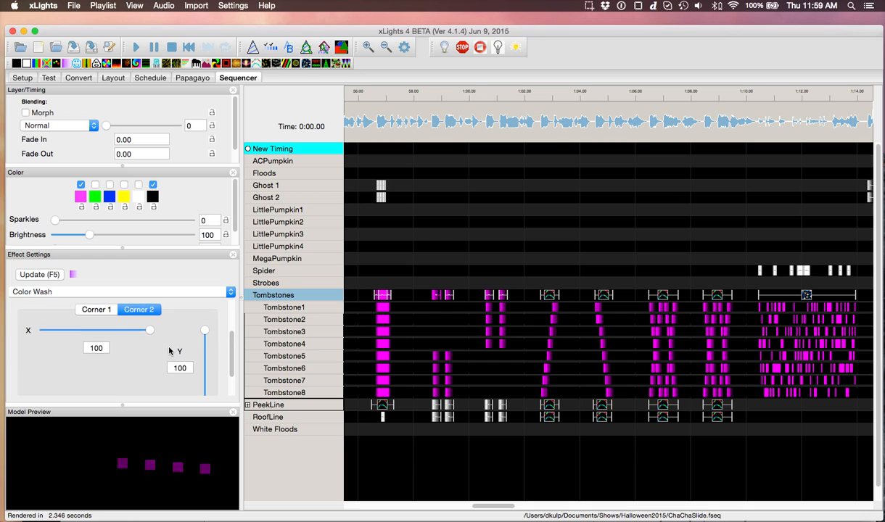
left_click(97, 330)
scroll(103, 338, "down", 4)
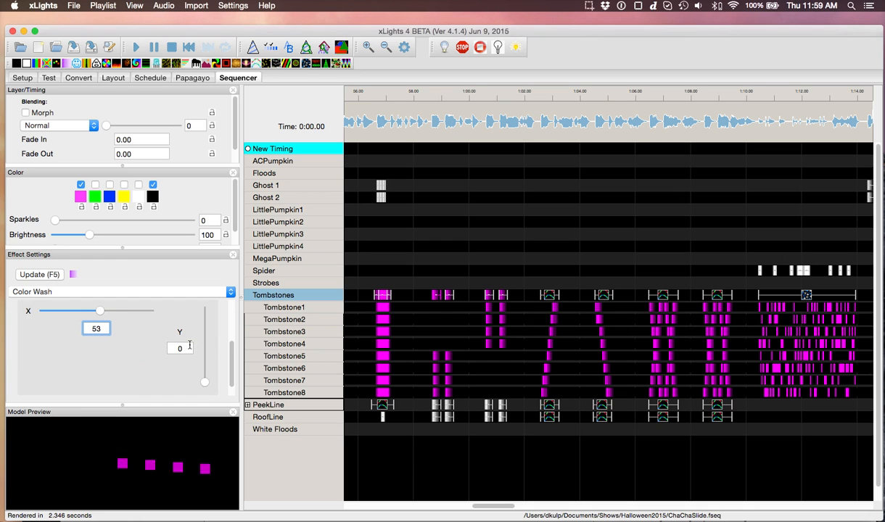
key("Tab")
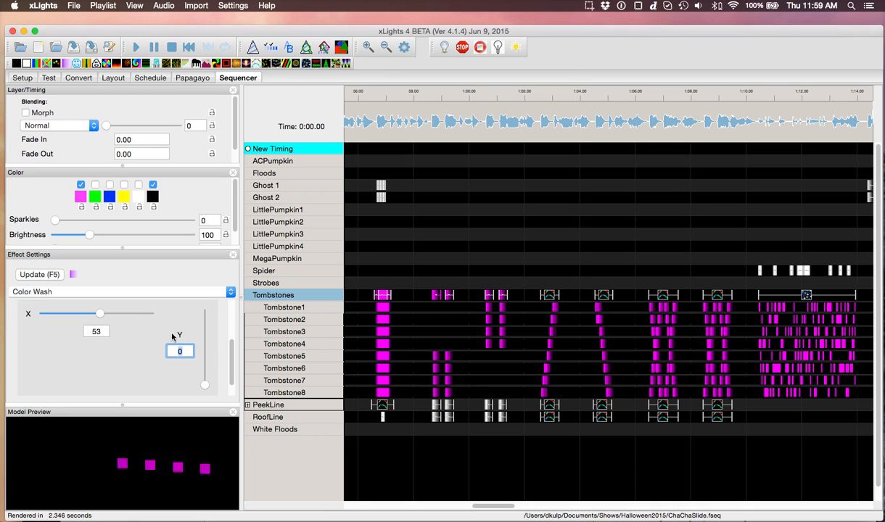
scroll(230, 355, "up", 4)
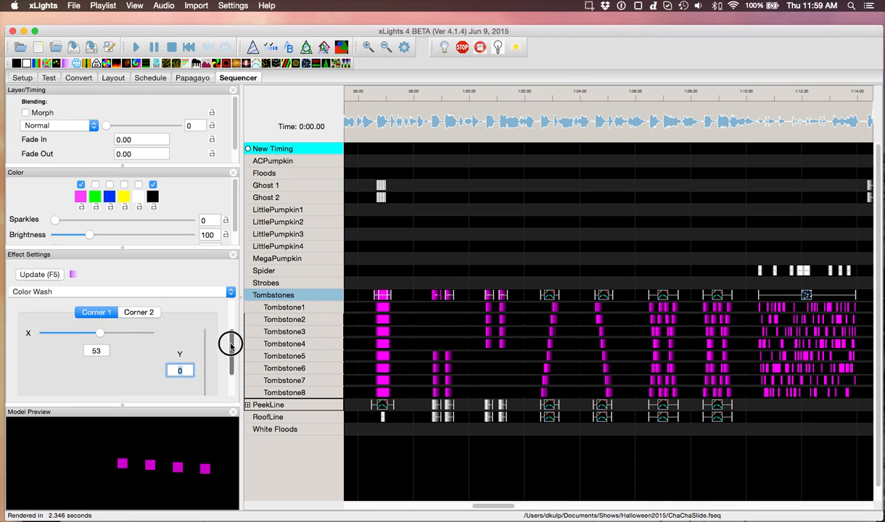
left_click(132, 345)
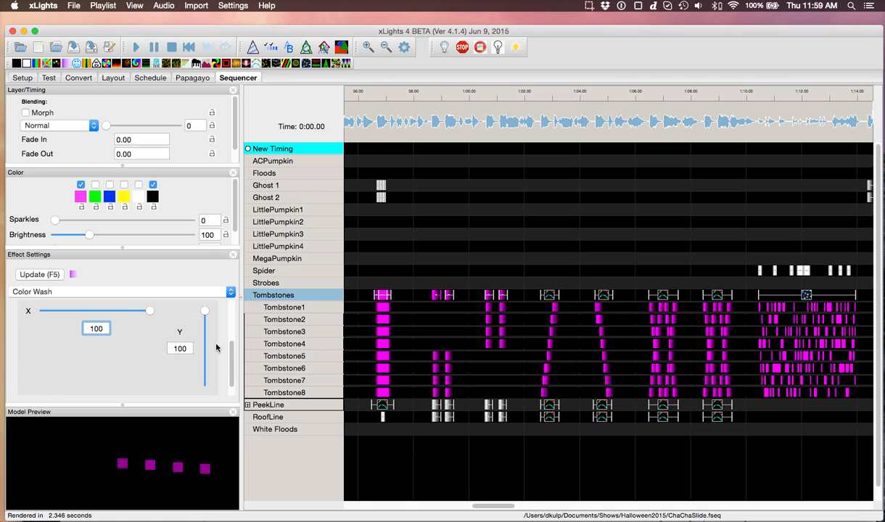
scroll(232, 351, "up", 4)
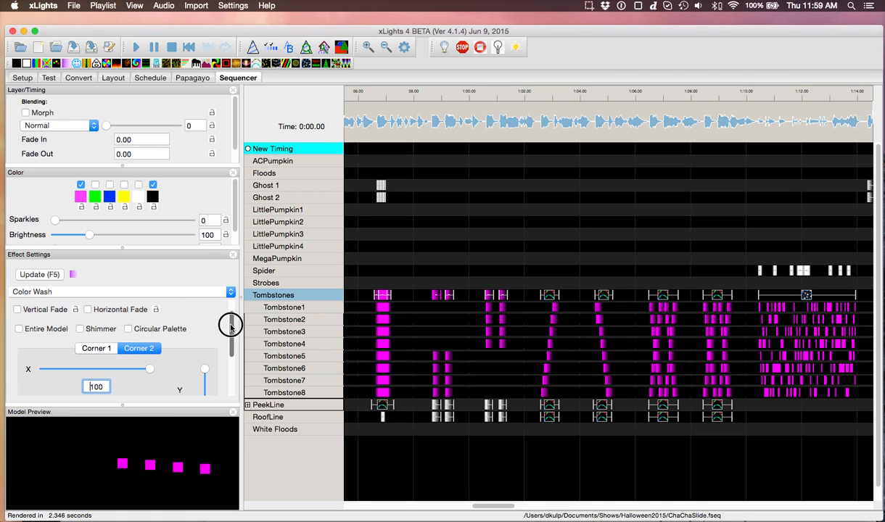
left_click(101, 348)
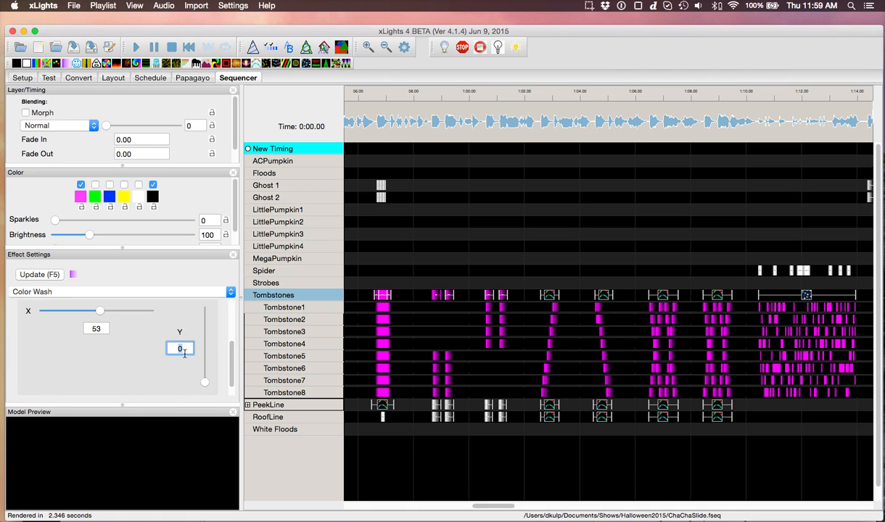
scroll(232, 348, "up", 3)
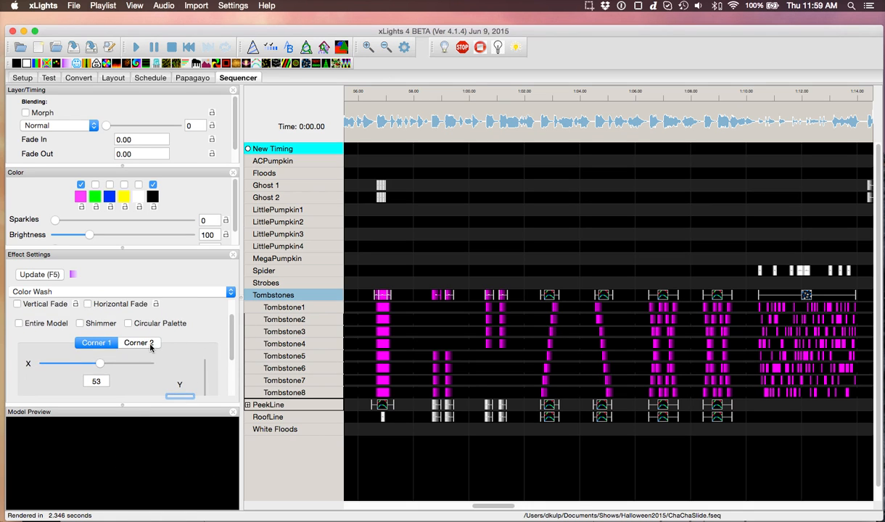
left_click(150, 346)
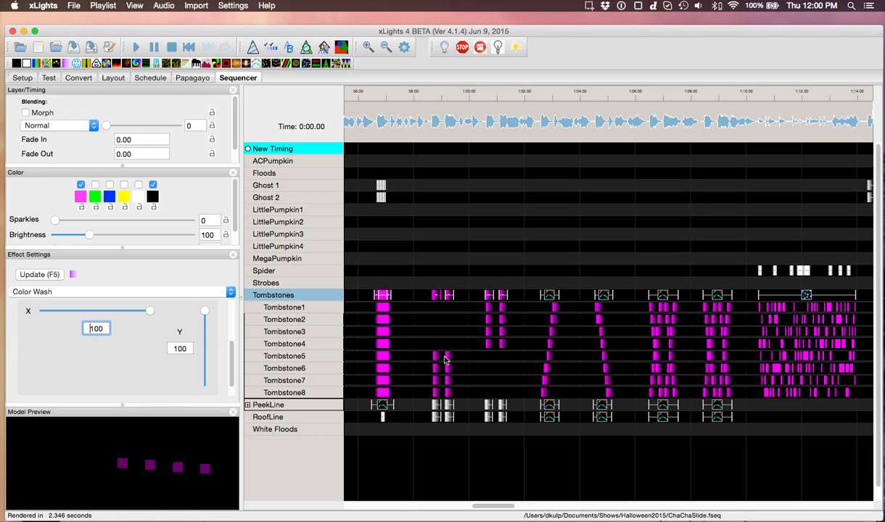
- Preview the Tombstones Color Wash effect at about 1:00.8 and review both of its corner settings
left_click(490, 297)
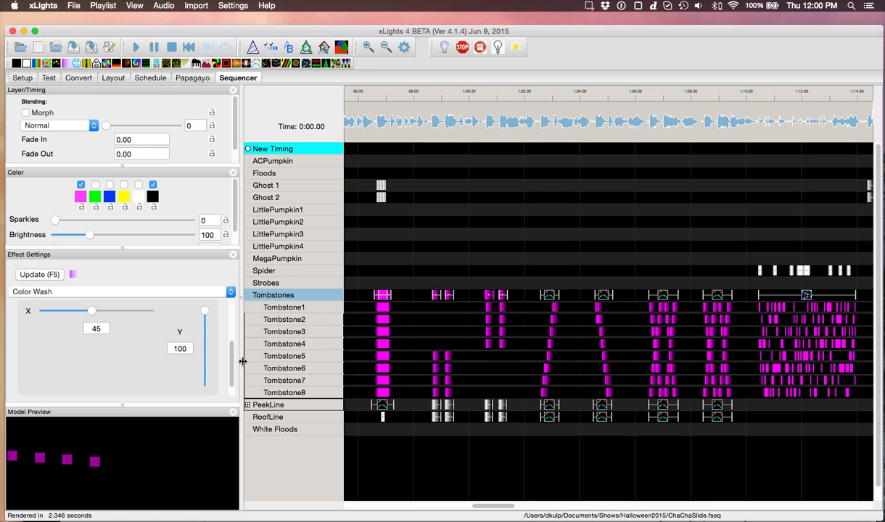
left_click_drag(232, 355, 231, 319)
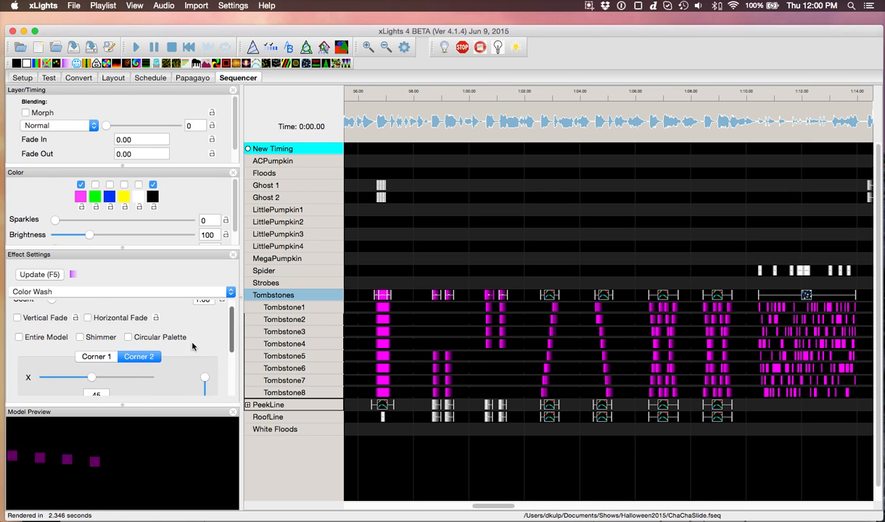
left_click(121, 356)
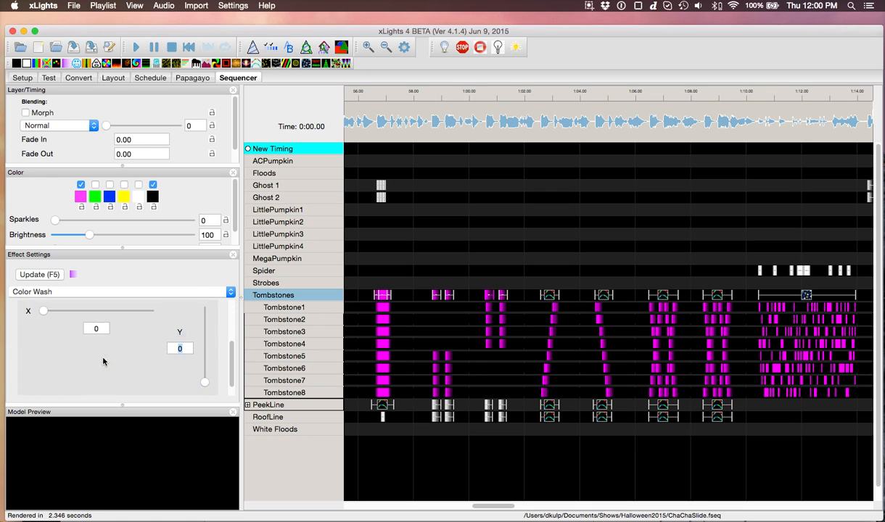
left_click(229, 310)
left_click(143, 370)
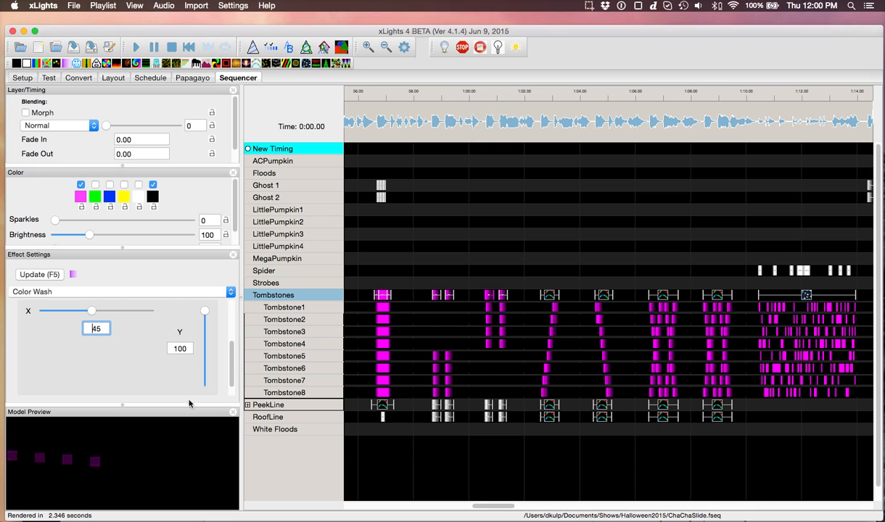
- Preview the Dual Bounce SingleStrand effect on Tombstones at about 1:09 and view the effects up to about 1:53
left_click_drag(514, 506, 525, 506)
left_click(478, 297)
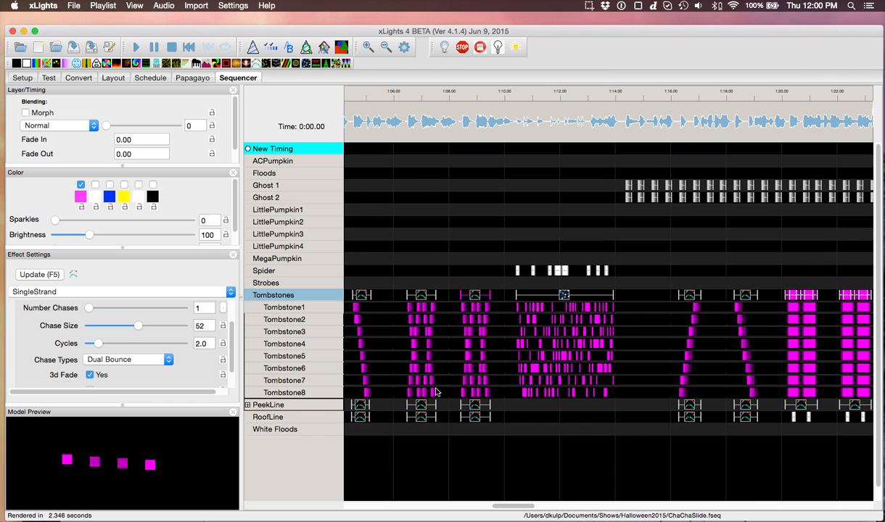
left_click_drag(522, 506, 591, 508)
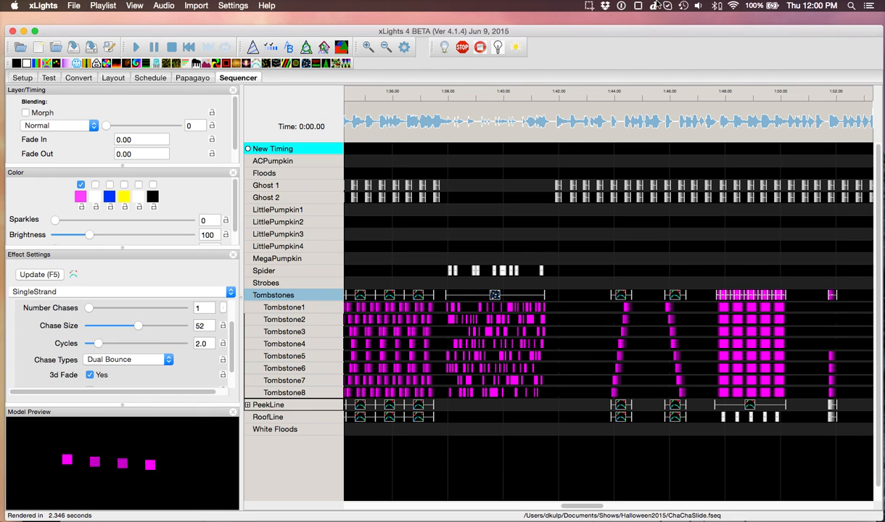
left_click(589, 6)
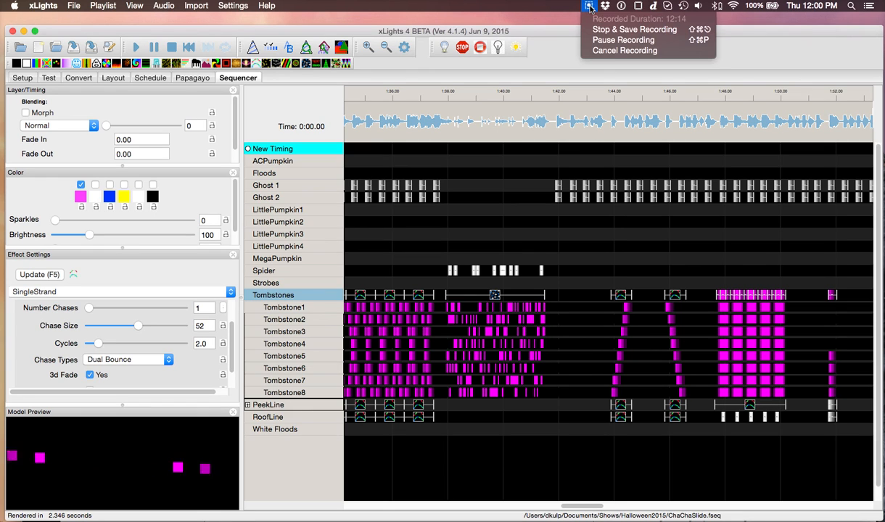
left_click(600, 41)
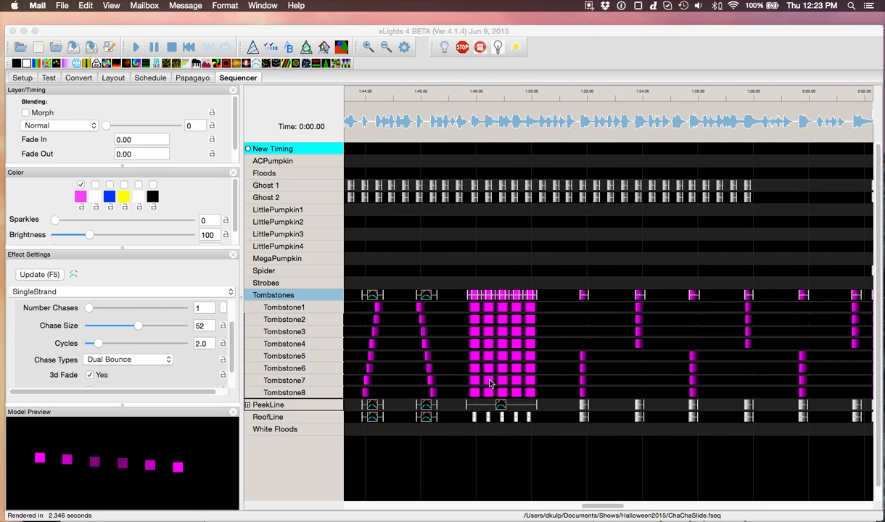
- Examine the Tombstones effects and node rows from about 1:46 to 2:30
left_click(602, 503)
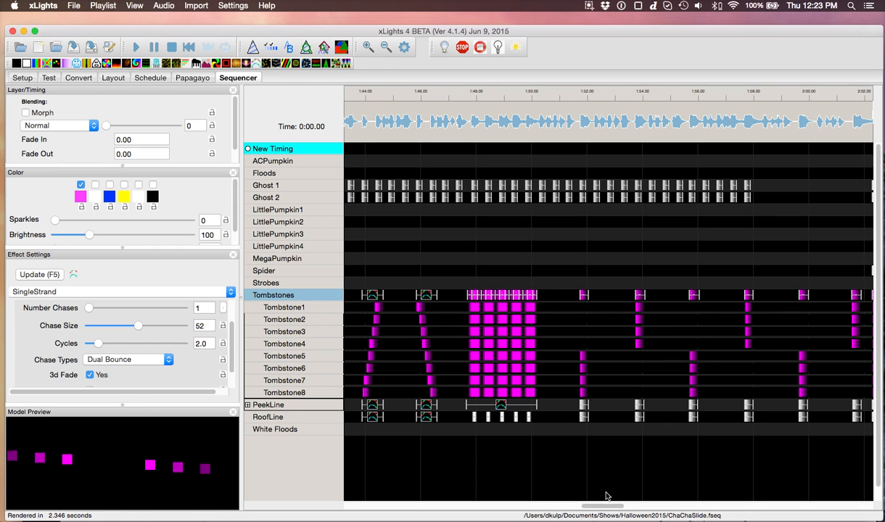
mouse_move(616, 507)
left_mouse_down()
mouse_move(638, 507)
mouse_move(609, 505)
left_mouse_up()
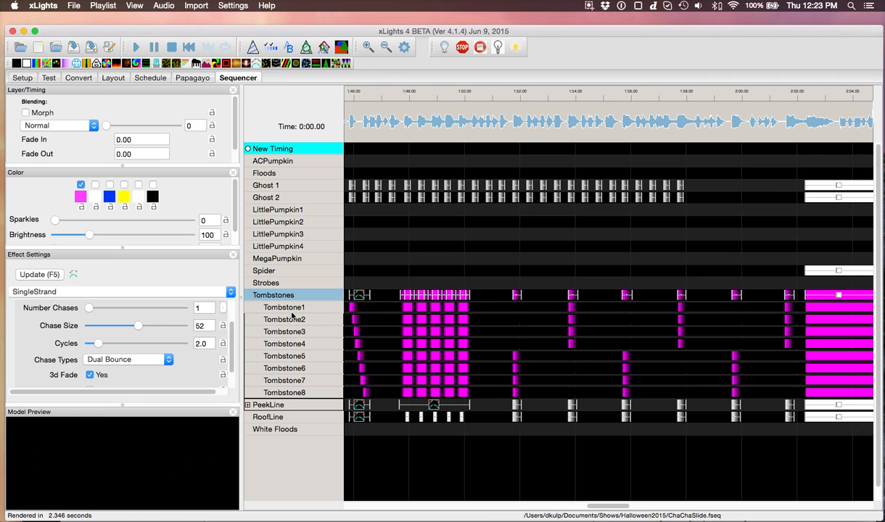
left_click_drag(600, 506, 667, 505)
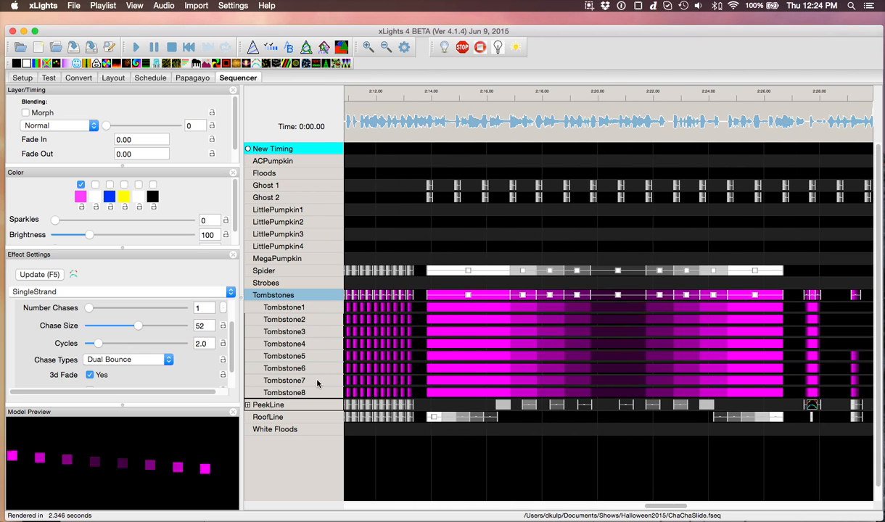
- Expand White Floods into its two nodes, check the flood positions in the house layout, and collapse the nodes again
mouse_move(678, 507)
left_mouse_down()
mouse_move(742, 497)
mouse_move(673, 502)
left_mouse_up()
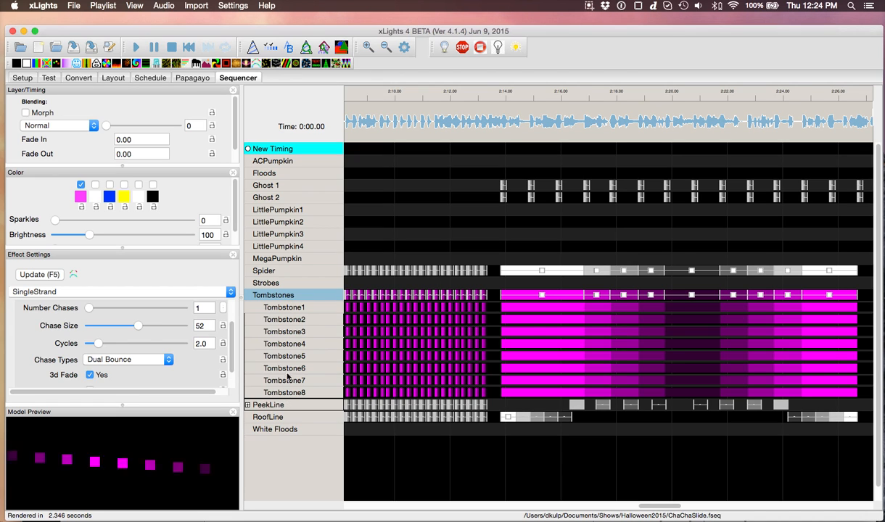
left_click(282, 430)
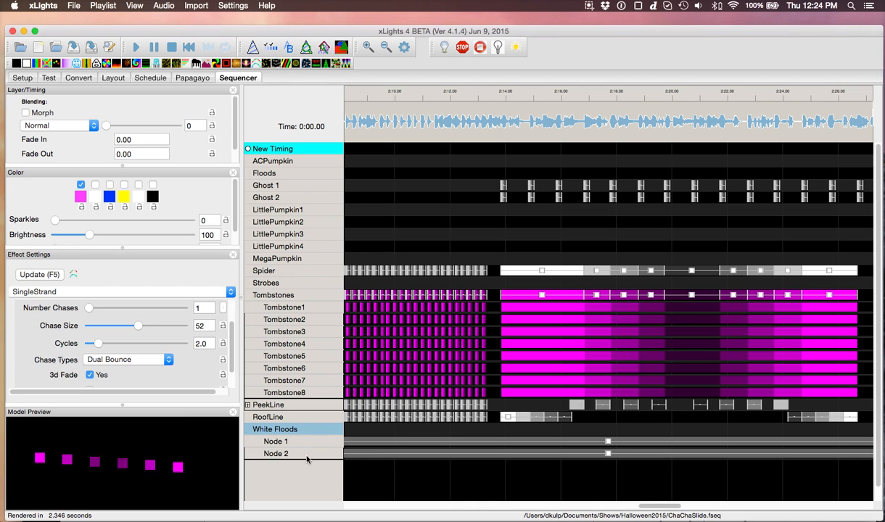
left_click(114, 78)
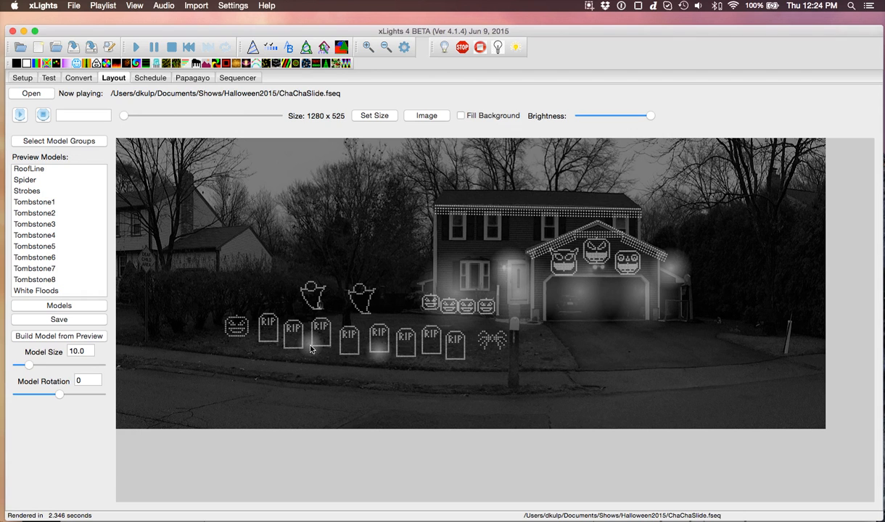
left_click(237, 78)
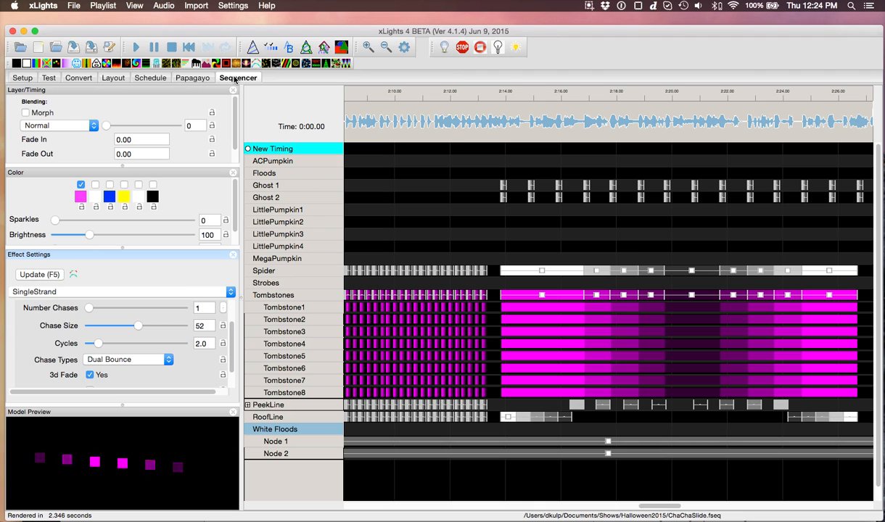
double_click(282, 430)
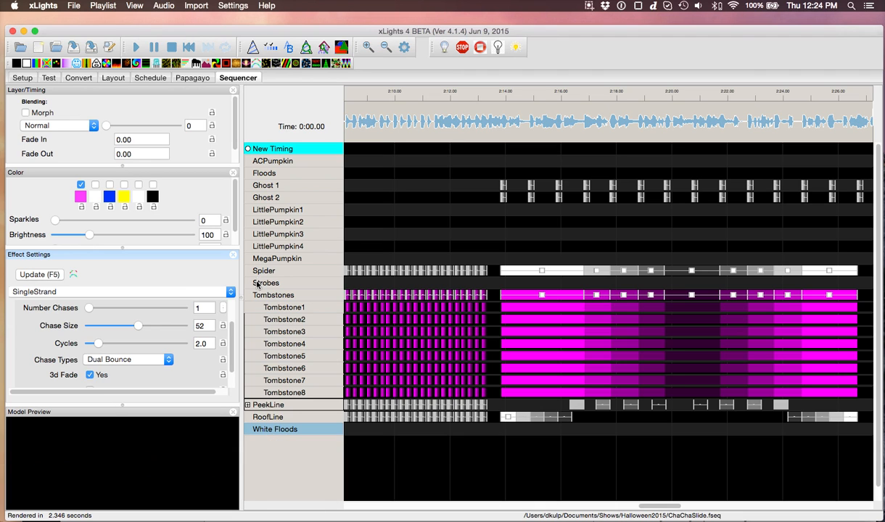
- Expand the Floods model into its node rows and view their effects from about 1:30 to 1:48
double_click(258, 173)
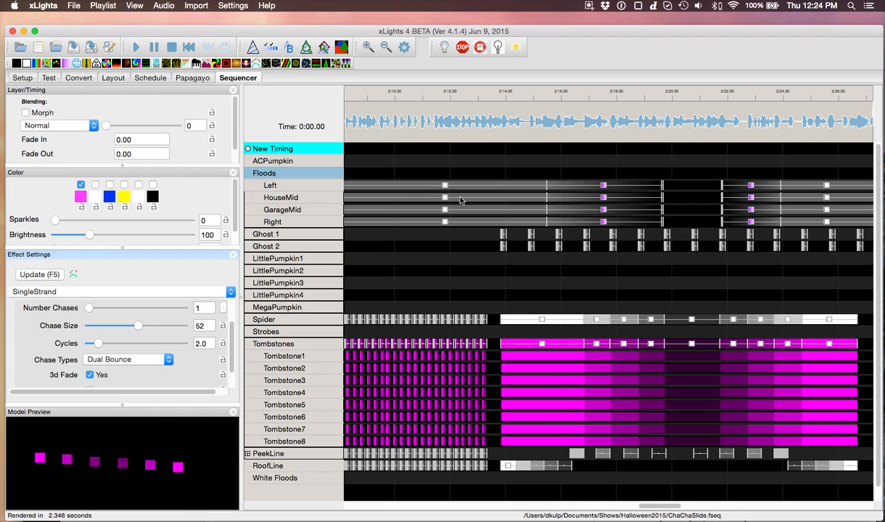
left_click_drag(647, 506, 569, 506)
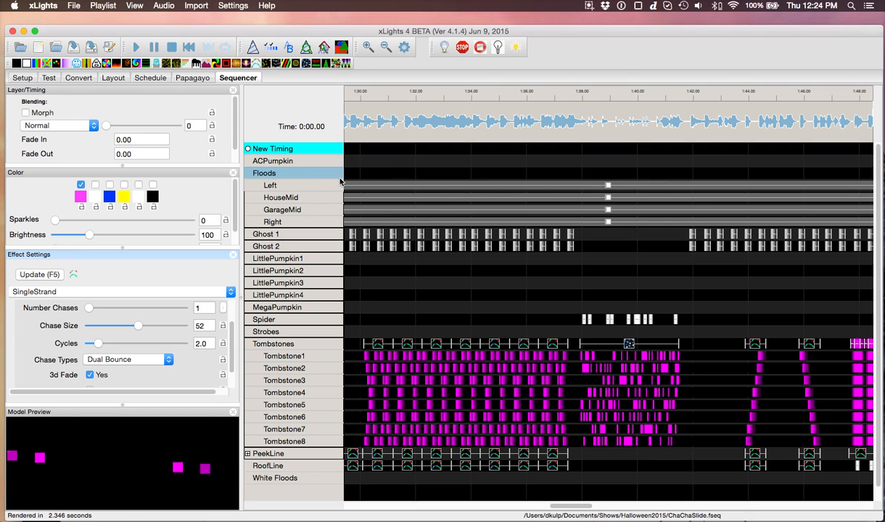
right_click(264, 176)
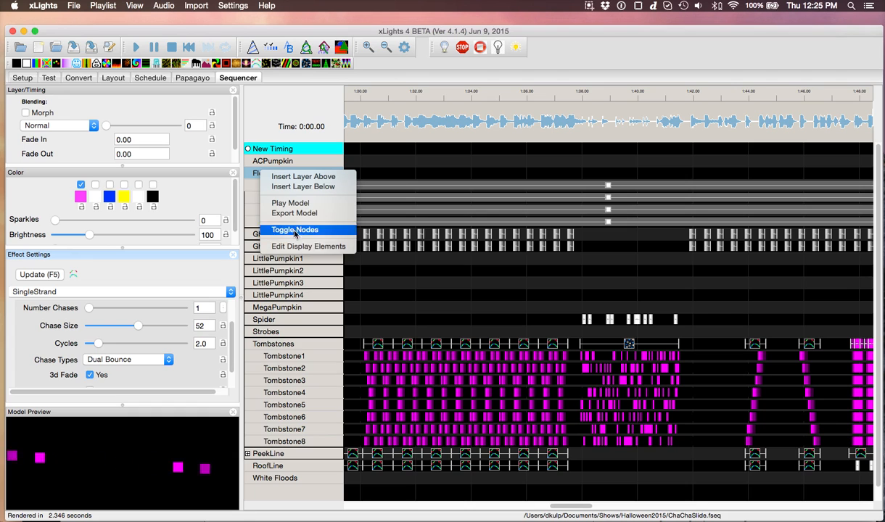
left_click(376, 165)
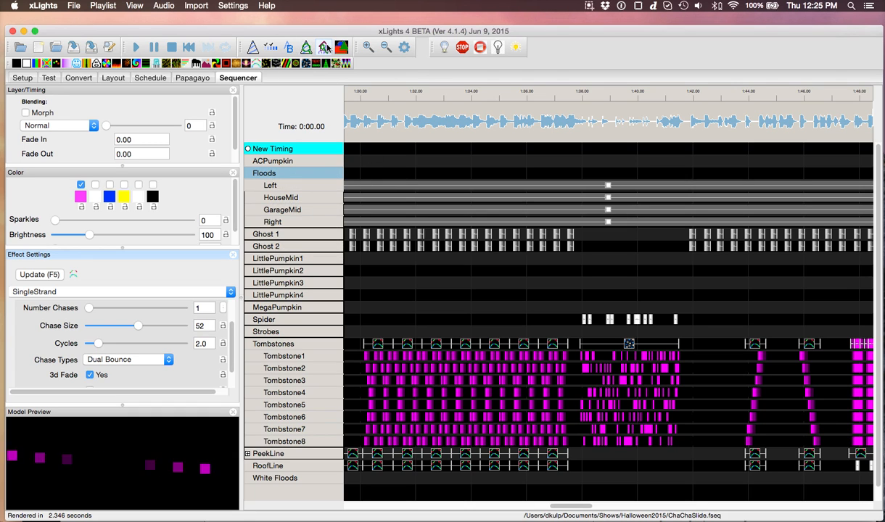
- Open the Floods model's definition from the model list
left_click(325, 47)
scroll(274, 178, "up", 2)
scroll(274, 178, "up", 10)
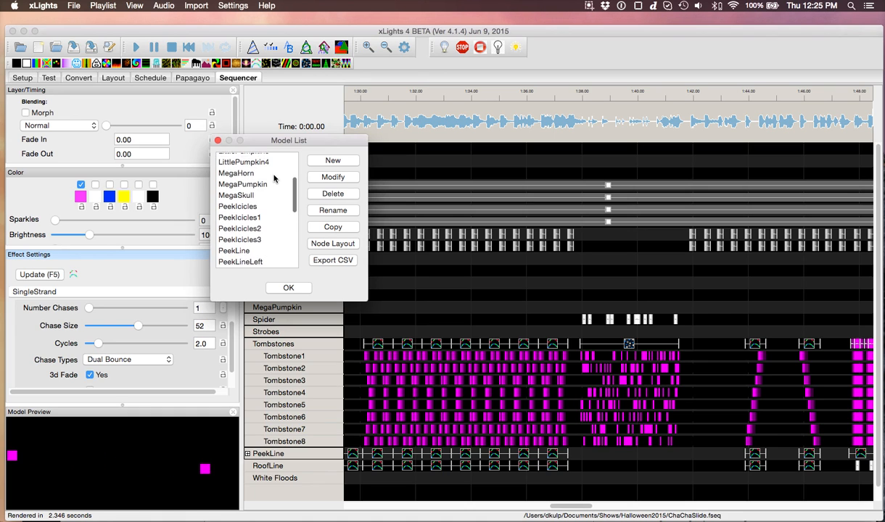
scroll(274, 178, "up", 4)
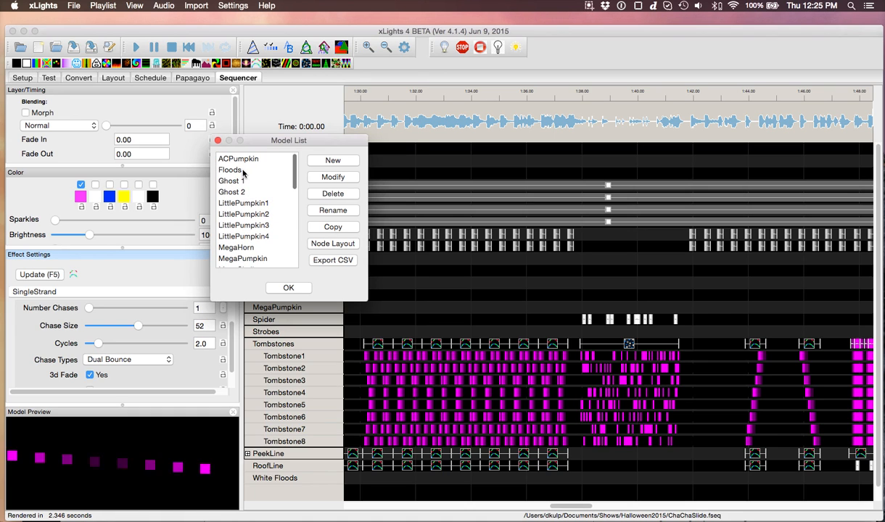
left_click(232, 170)
left_click(332, 177)
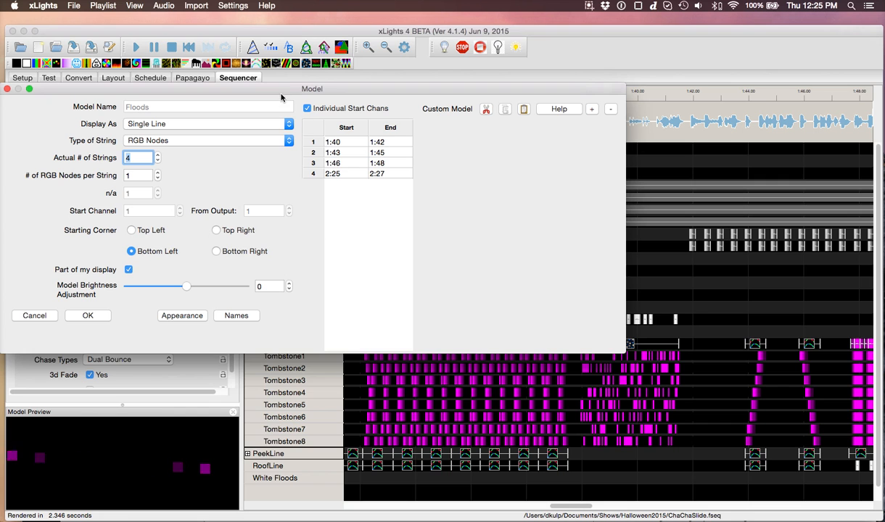
- Review the Floods model's string, start channel and pixel appearance settings, and close the model dialogs without changes
left_click_drag(282, 90, 382, 234)
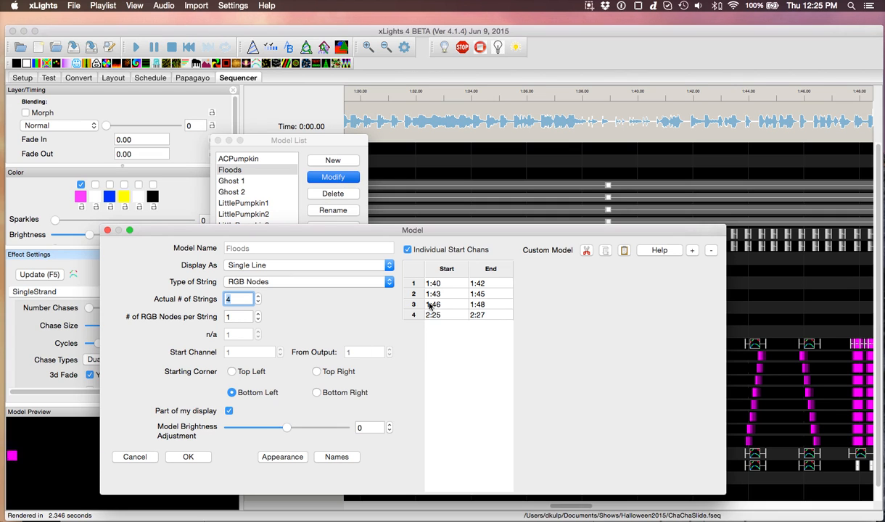
left_click(279, 457)
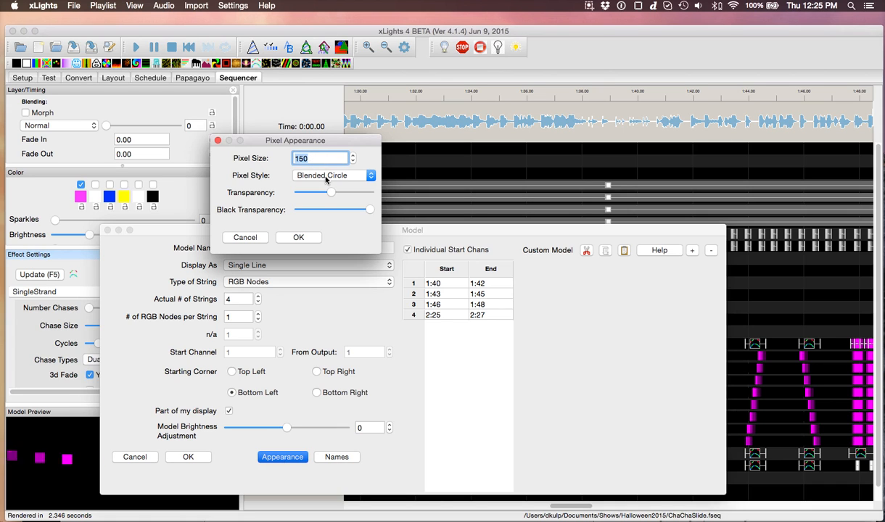
left_click(250, 237)
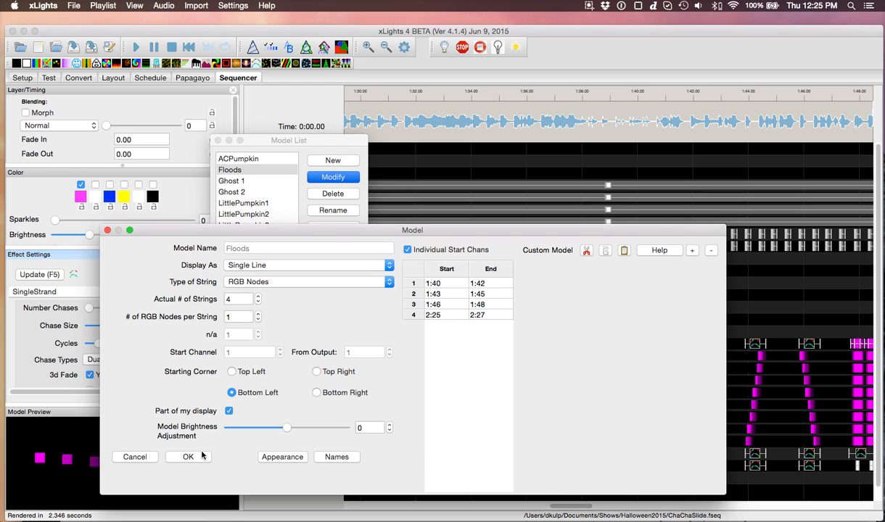
left_click(135, 456)
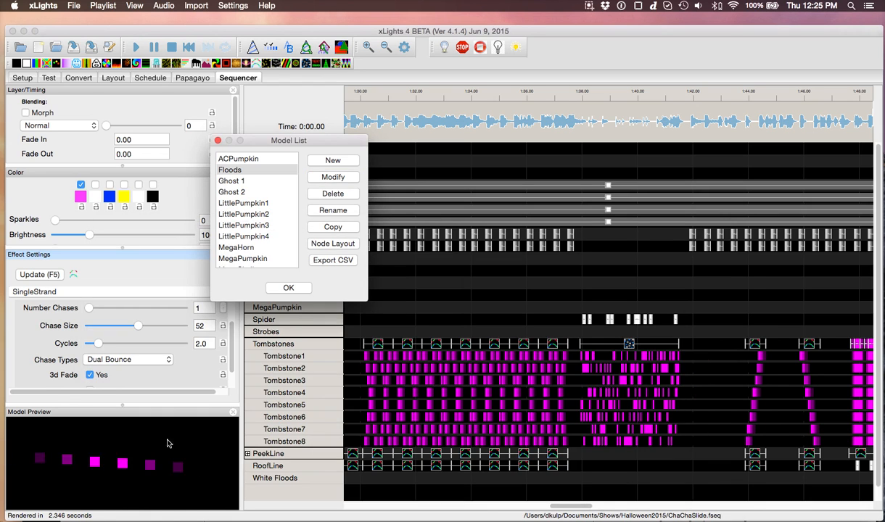
left_click(218, 140)
- Preview the On effect on the Floods Left node, check the floods in the layout, and view the Floods row's options
left_click(435, 187)
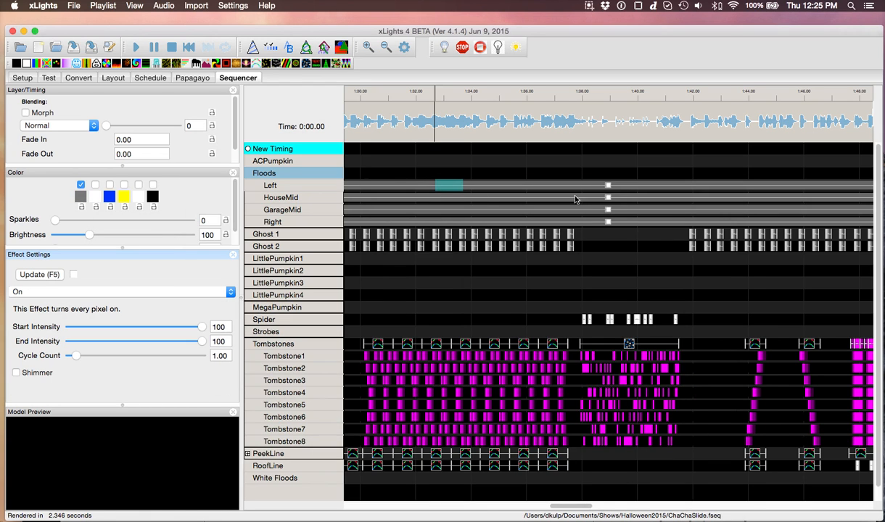
left_click(610, 189)
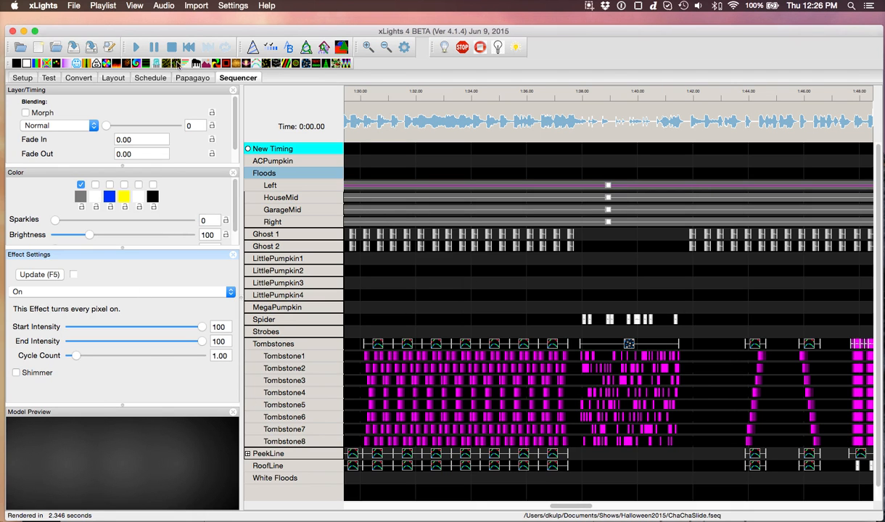
left_click(114, 78)
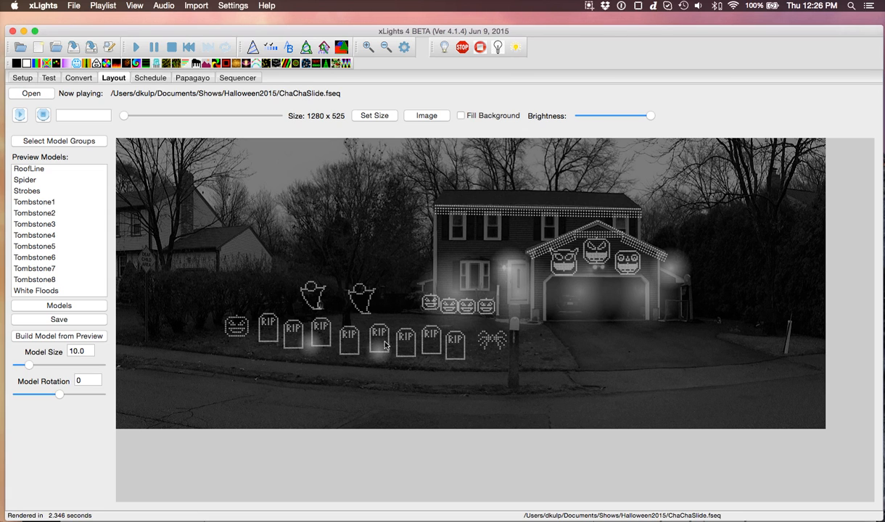
left_click(231, 78)
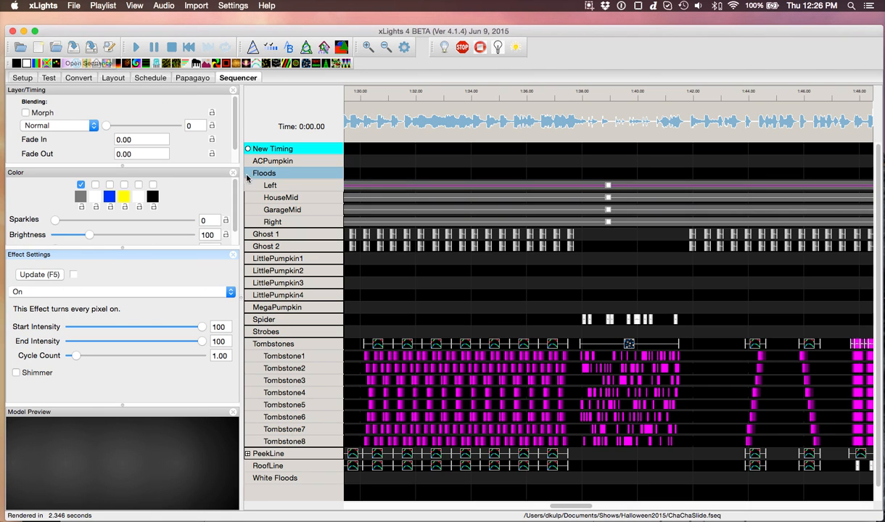
right_click(295, 175)
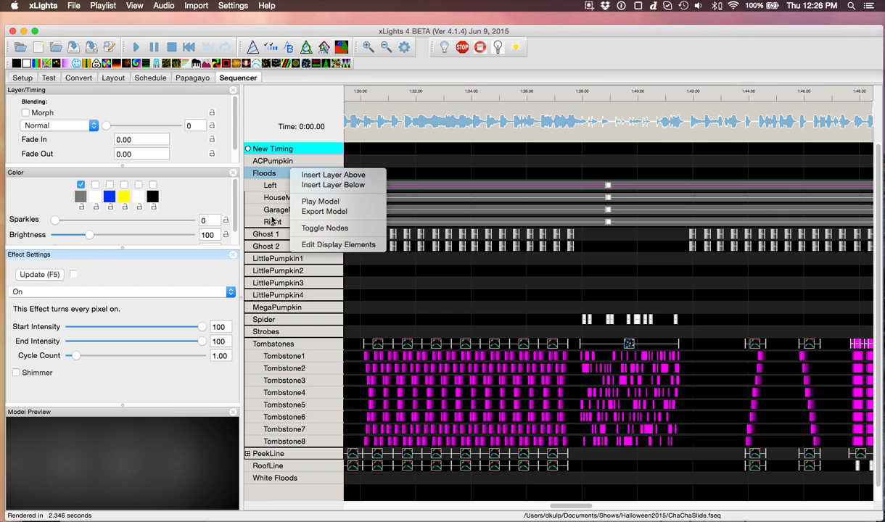
left_click(467, 180)
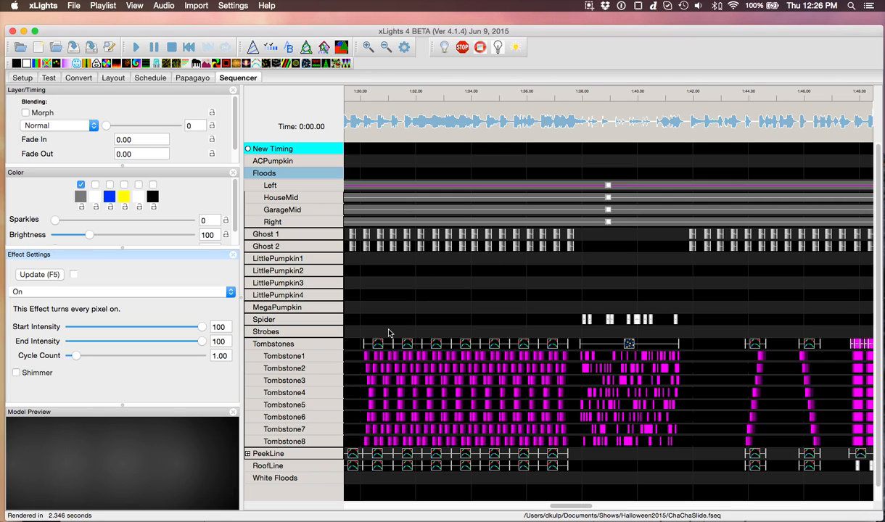
- Collapse the node rows of the Tombstones and Floods models
double_click(274, 345)
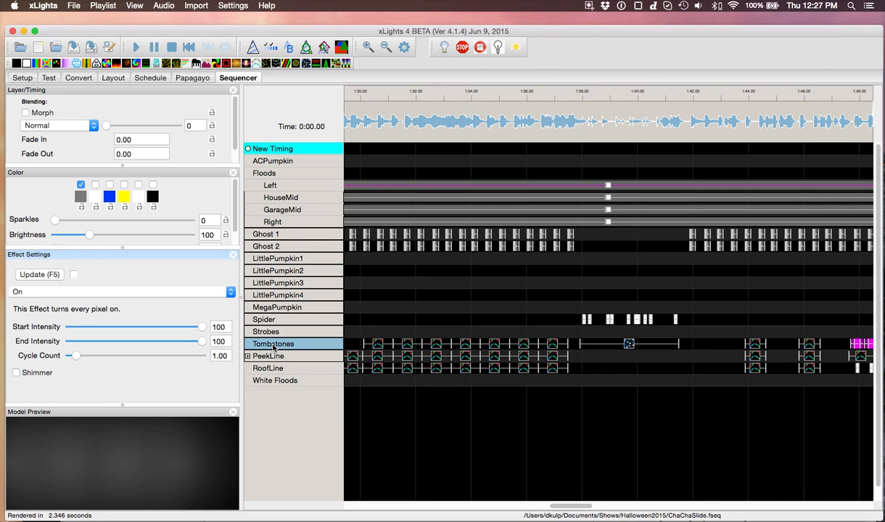
double_click(274, 174)
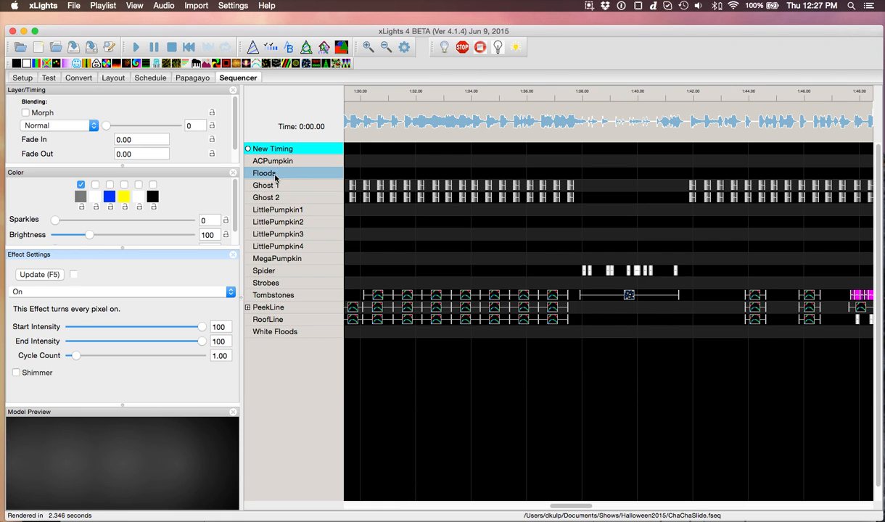
double_click(274, 177)
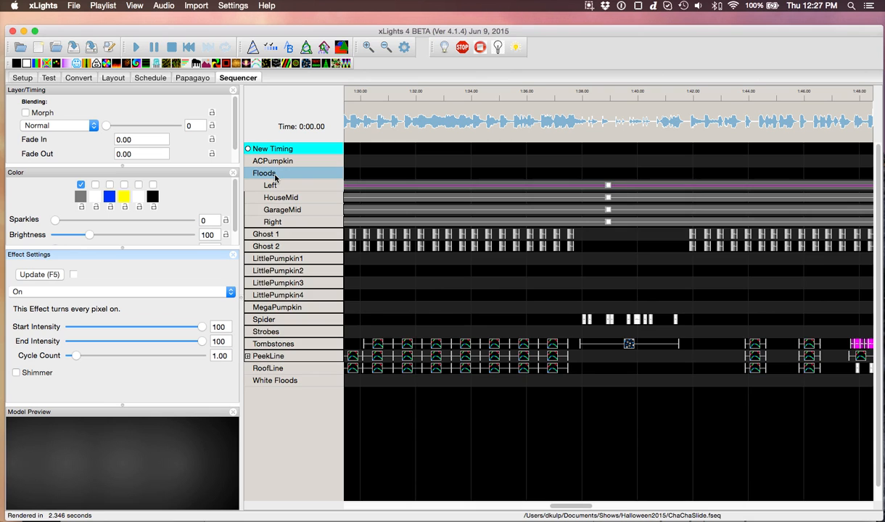
double_click(275, 177)
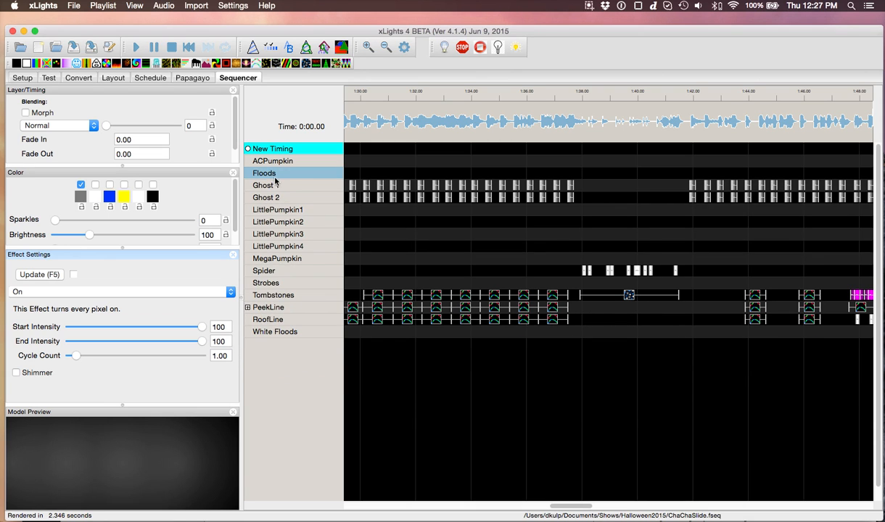
- Expand MegaPumpkin's node rows to view the face part effects, and collapse them again
left_click(275, 297)
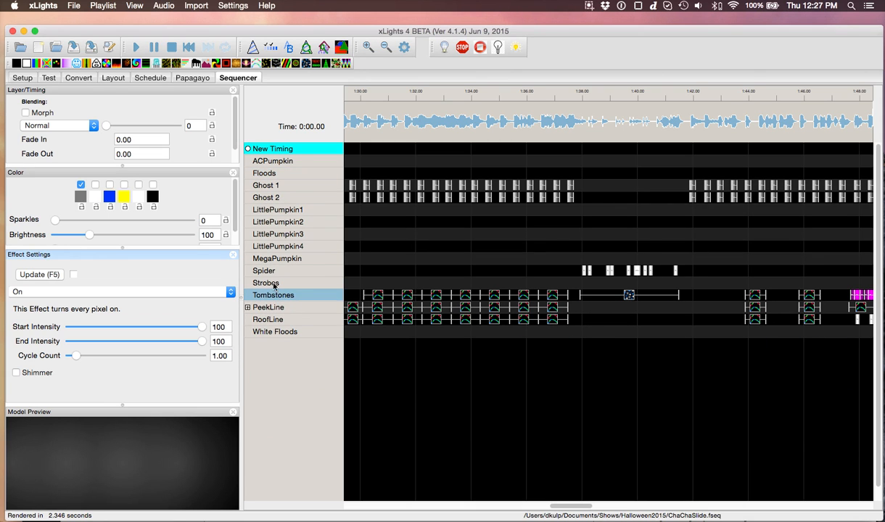
left_click(296, 260)
double_click(296, 261)
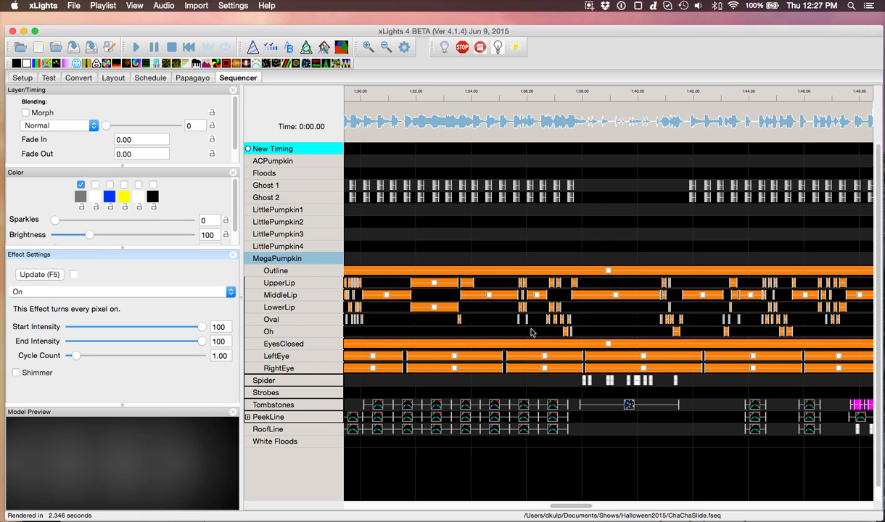
double_click(288, 261)
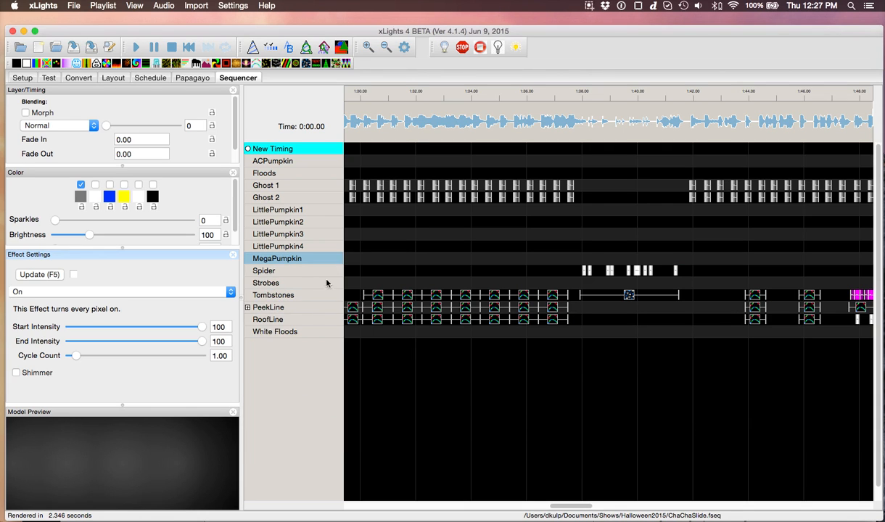
- Expand the PeekLine model to view its individual node effects, and collapse the node rows again
double_click(268, 308)
scroll(270, 312, "down", 5)
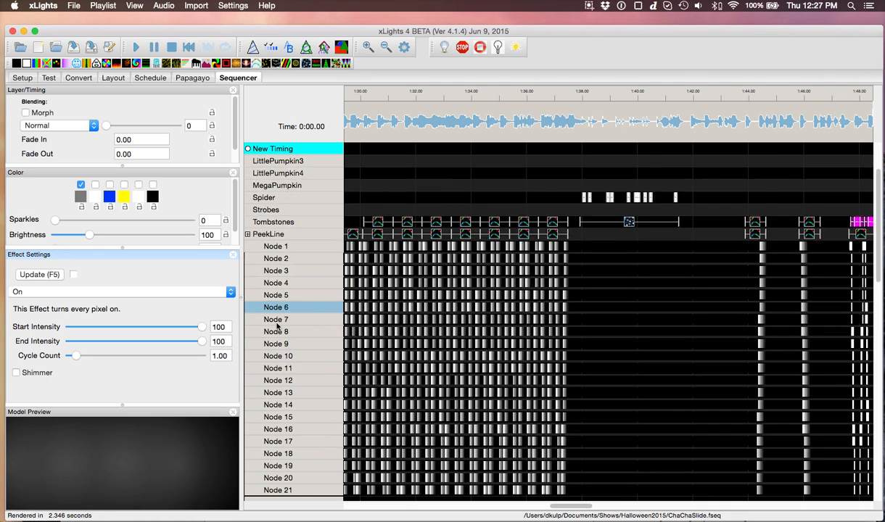
scroll(274, 322, "up", 4)
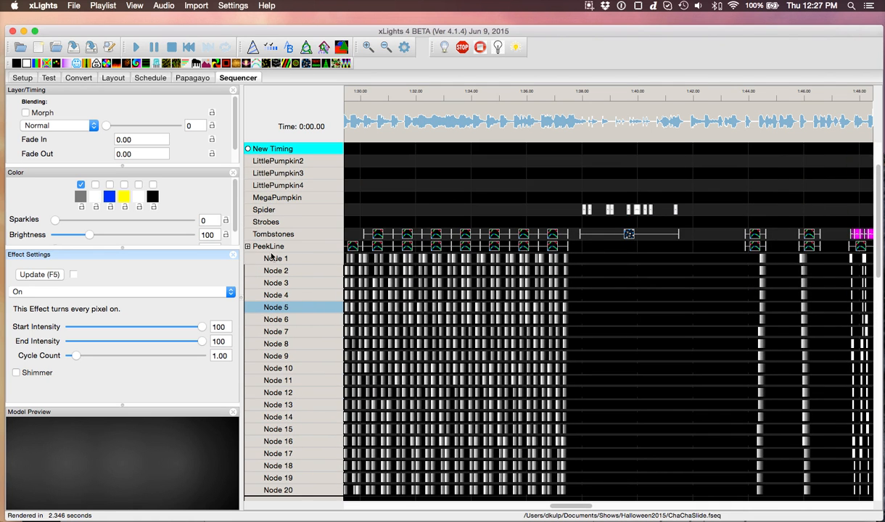
double_click(268, 246)
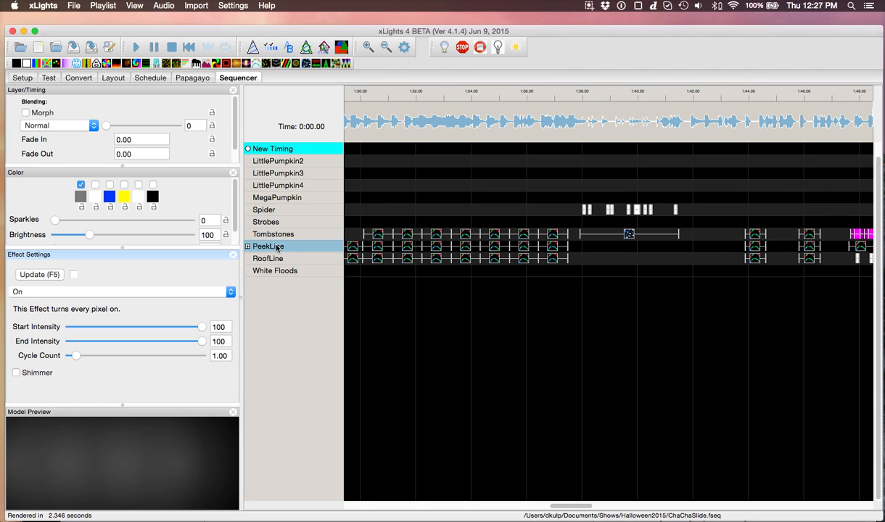
- Preview PeekLine's Dual Bounce SingleStrand effect at about 1:31, and expand PeekLine's effect layers to view them up to about 3:00
left_click(365, 244)
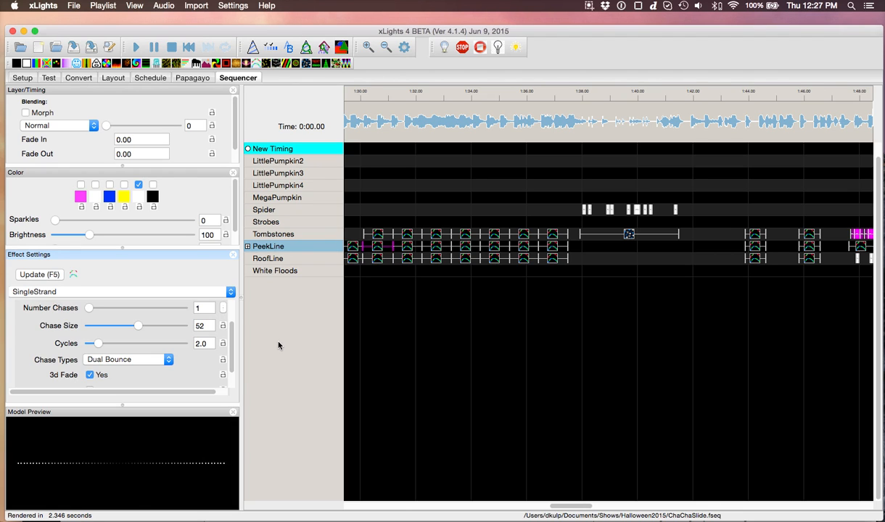
left_click(248, 247)
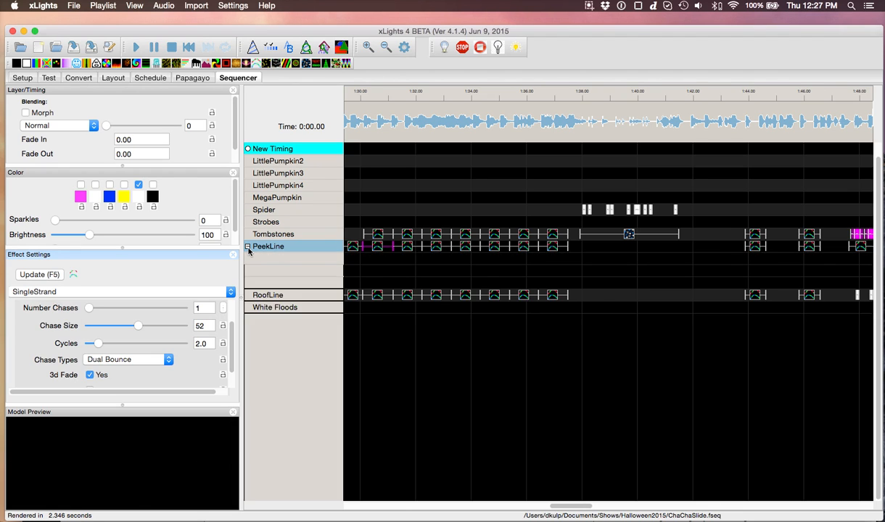
scroll(391, 261, "right", 10)
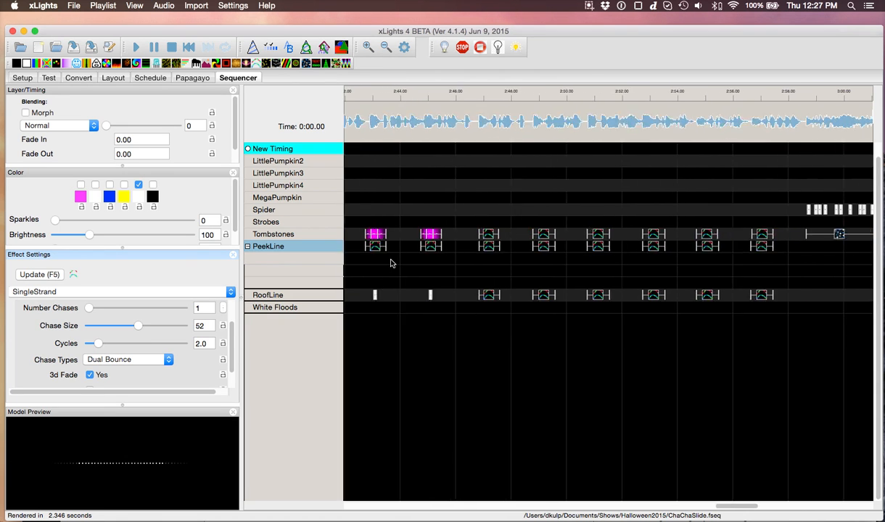
- View PeekLine's layered effects between about 2:04 and 2:34, and collapse its effect layers
scroll(391, 263, "left", 4)
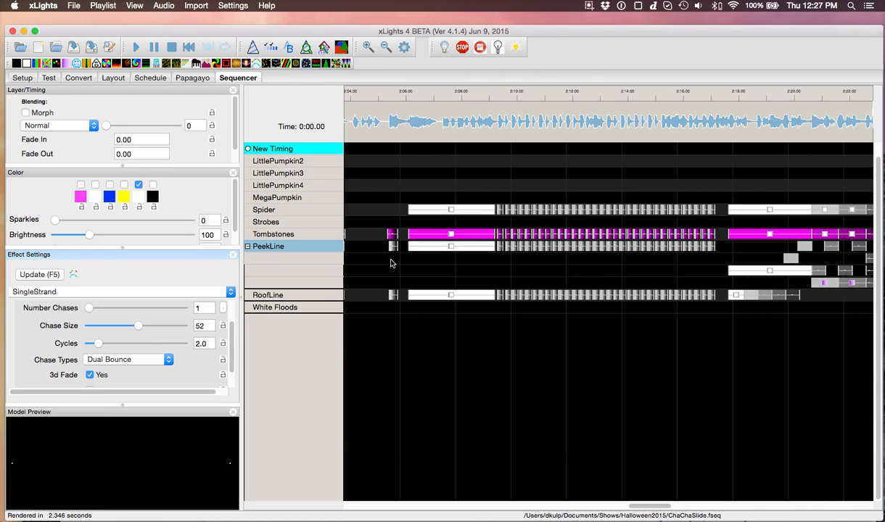
scroll(390, 262, "right", 4)
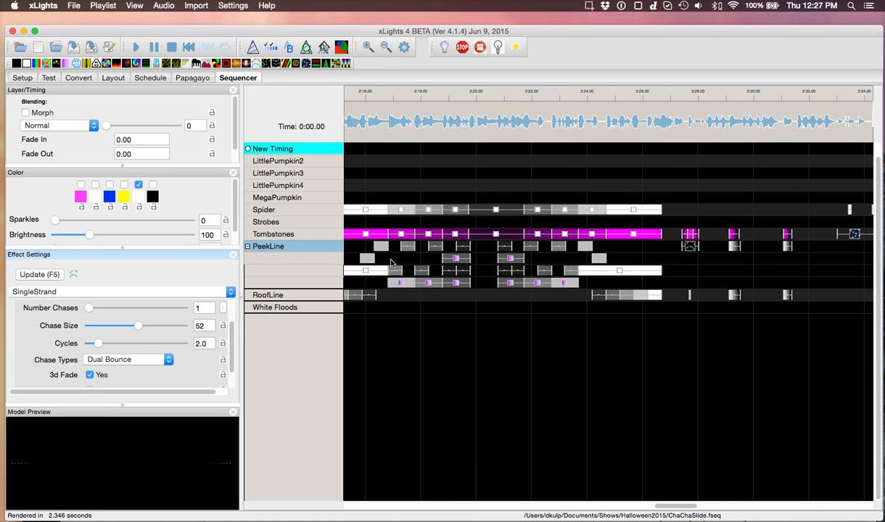
left_click(247, 246)
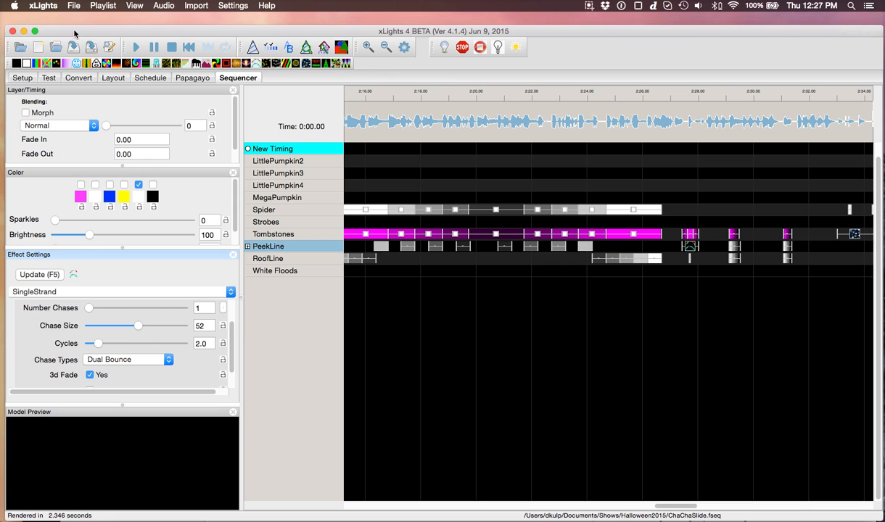
- Open the sequence file MonsterMash.xml from the Halloween2015 show folder
left_click(76, 9)
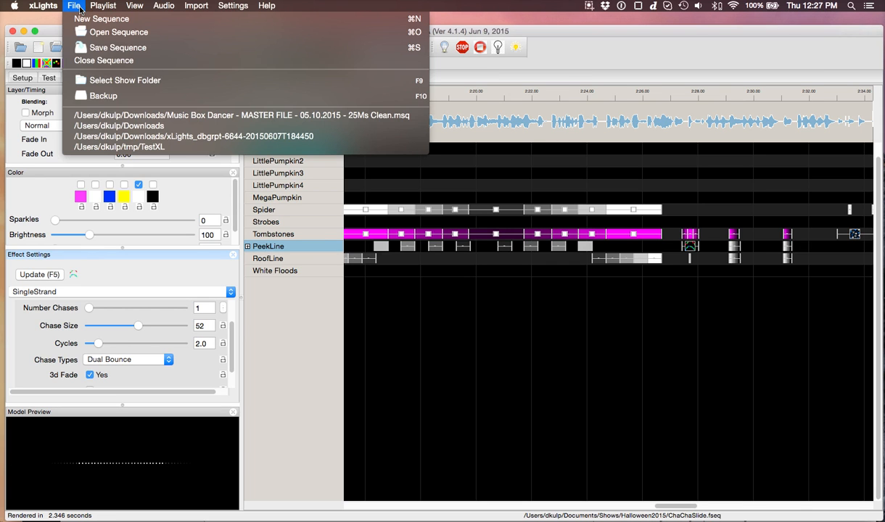
left_click(99, 32)
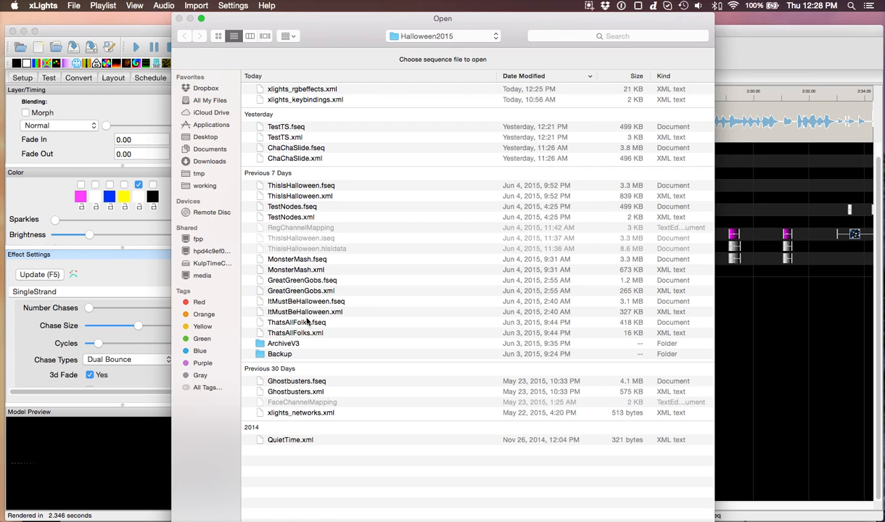
left_click(290, 271)
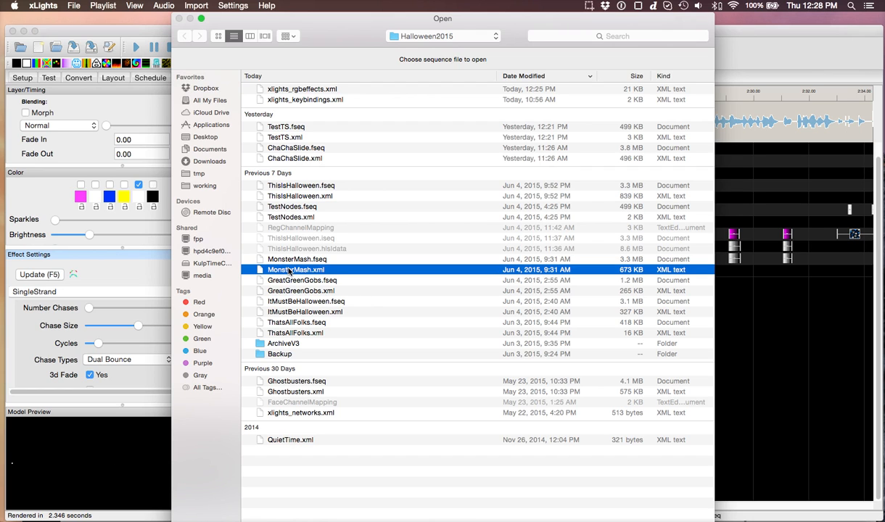
key("Return")
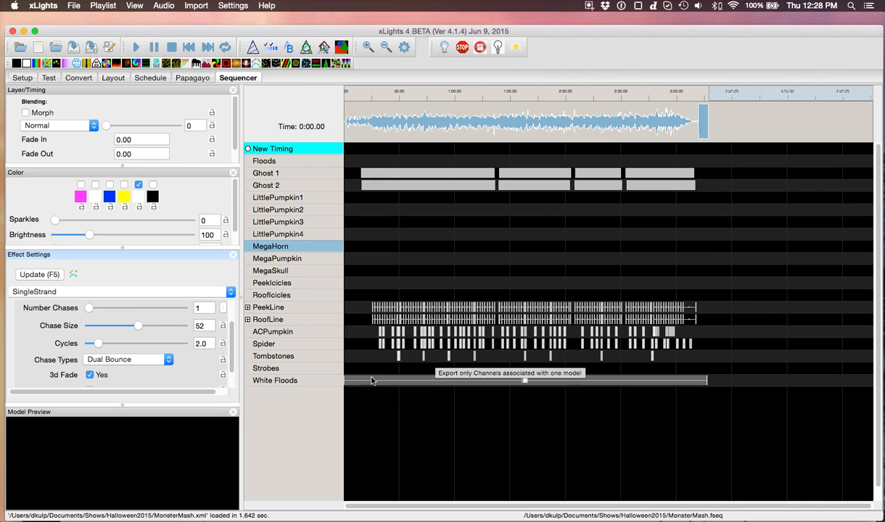
- Render all effects in the MonsterMash sequence
left_click(367, 48)
left_click(368, 49)
scroll(457, 249, "right", 10)
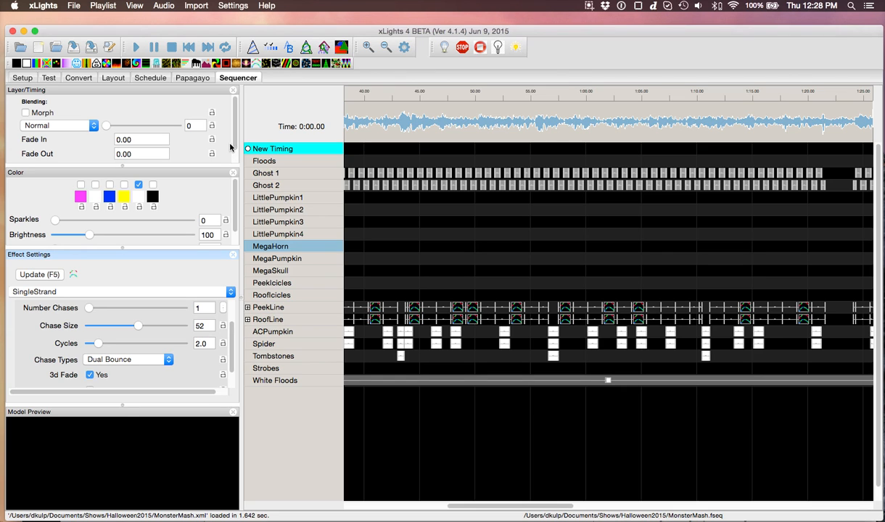
left_click(93, 45)
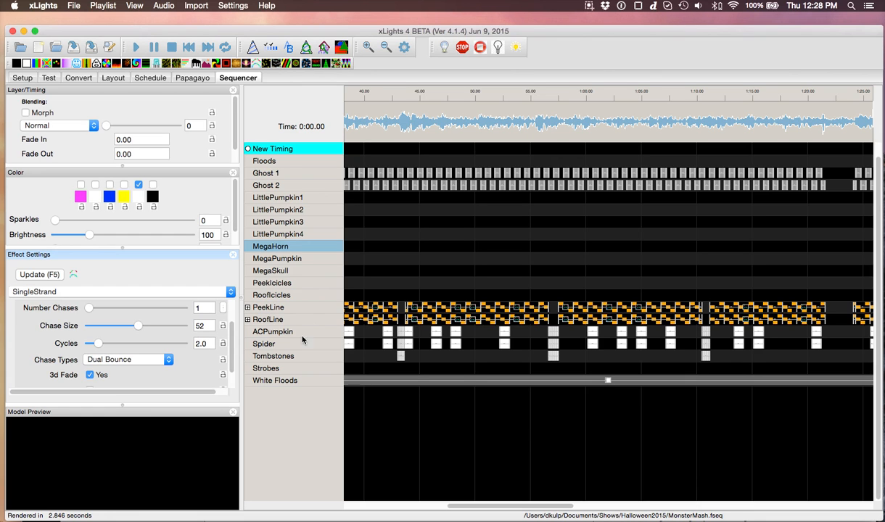
- Expand PeekLine to show its effect layers and individual node rows
left_click(470, 507)
left_click_drag(470, 507, 426, 507)
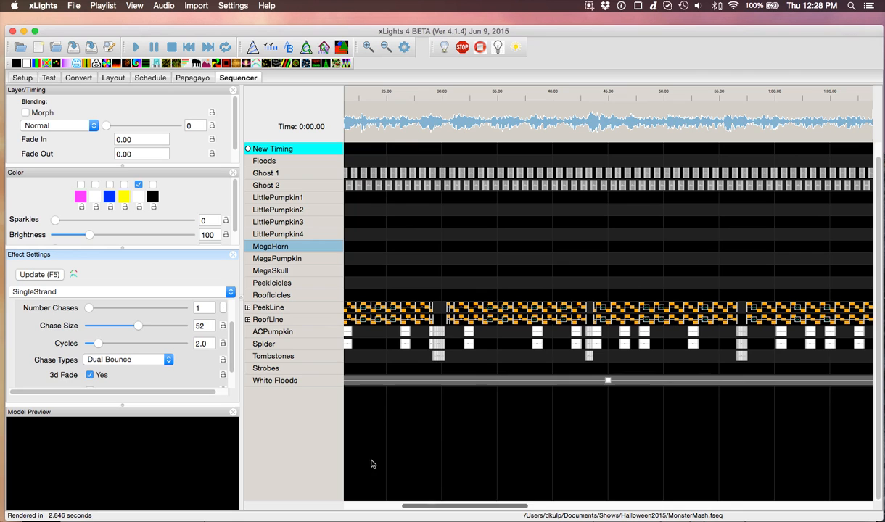
left_click(248, 307)
double_click(294, 321)
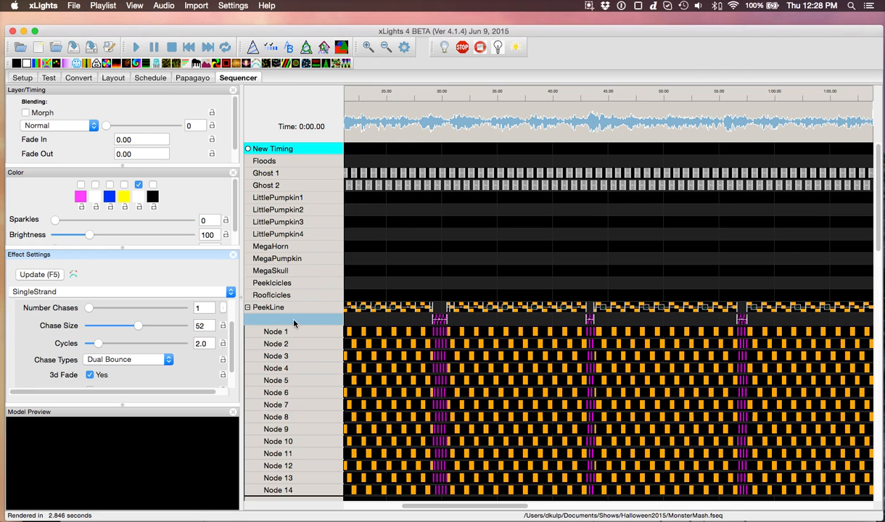
- Examine PeekLine's node patterns near the song's start and view the Skips settings of its SingleStrand effect at about 0:18
left_click(440, 506)
left_click_drag(441, 506, 408, 506)
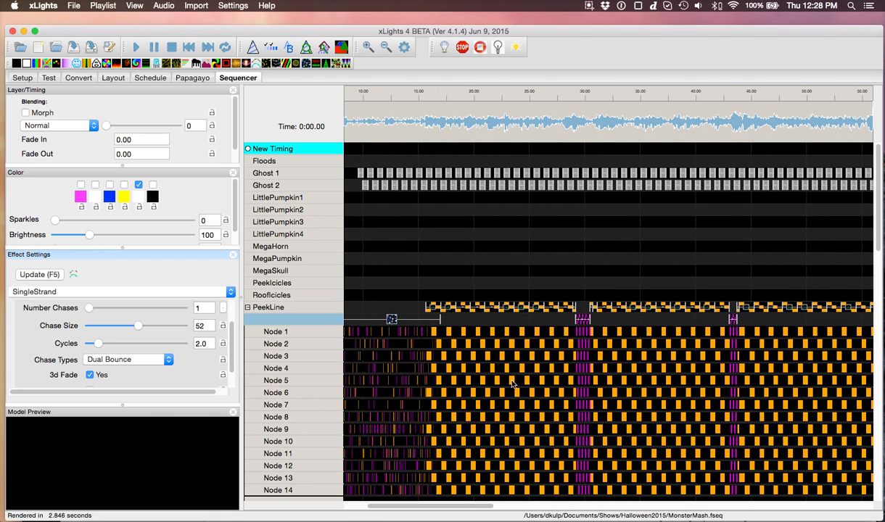
scroll(509, 423, "down", 10)
scroll(514, 429, "down", 5)
scroll(514, 429, "up", 15)
scroll(513, 429, "left", 3)
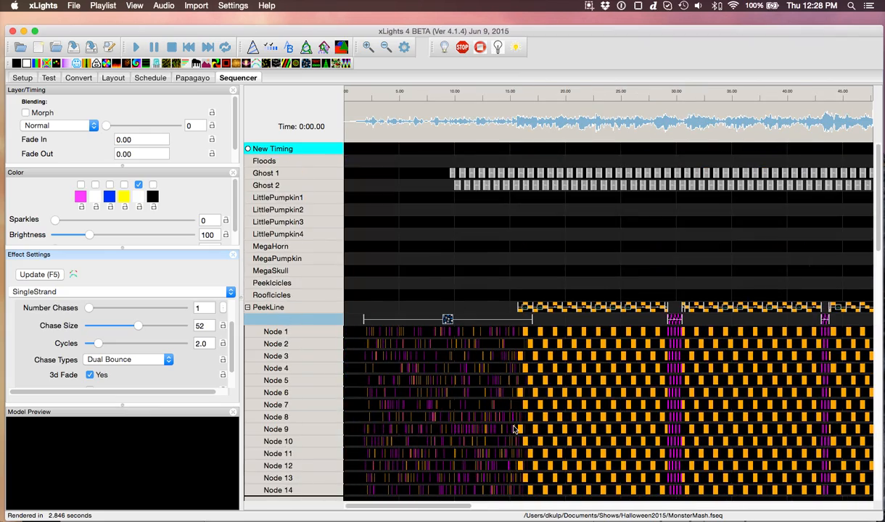
left_click(540, 308)
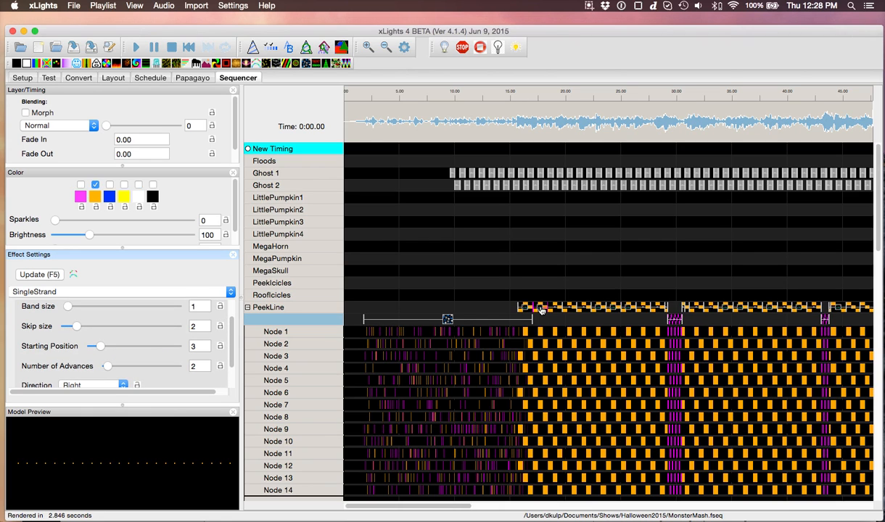
scroll(141, 324, "up", 2)
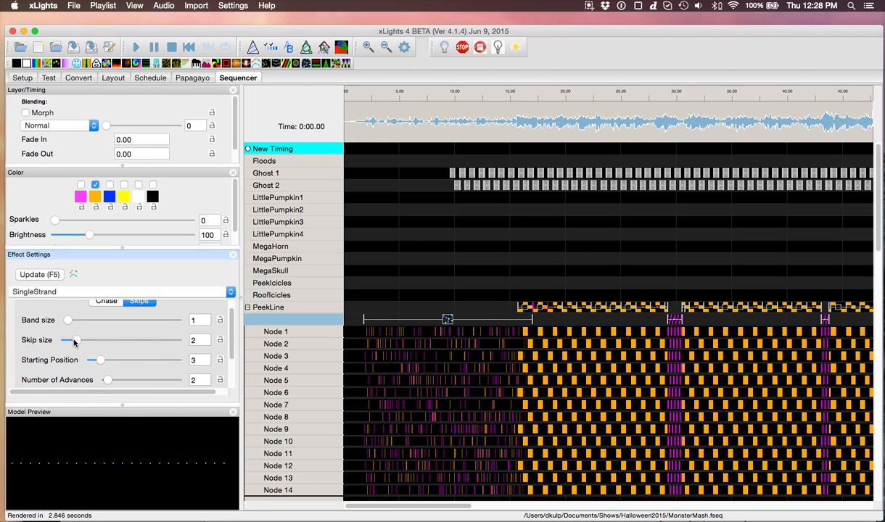
- Examine PeekLine's effect transitions and node patterns in closer detail from about 2:06 back to the song's start
left_click(369, 49)
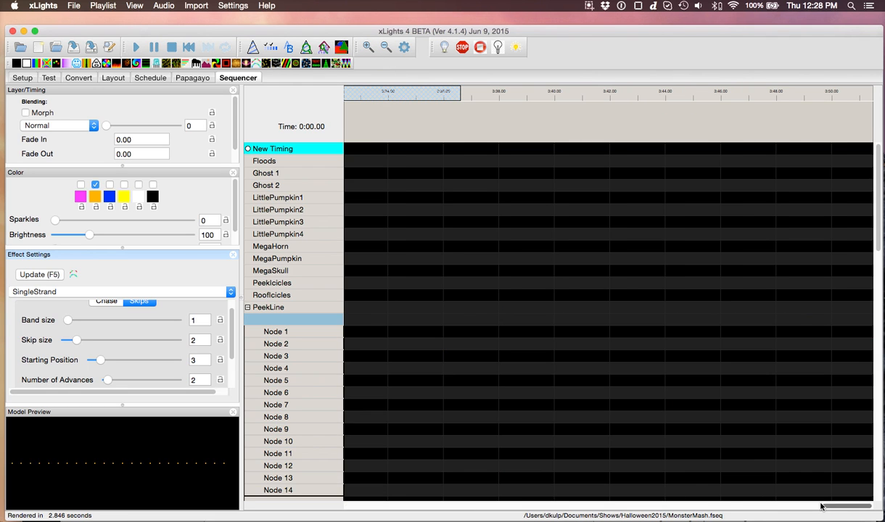
left_click_drag(834, 505, 621, 504)
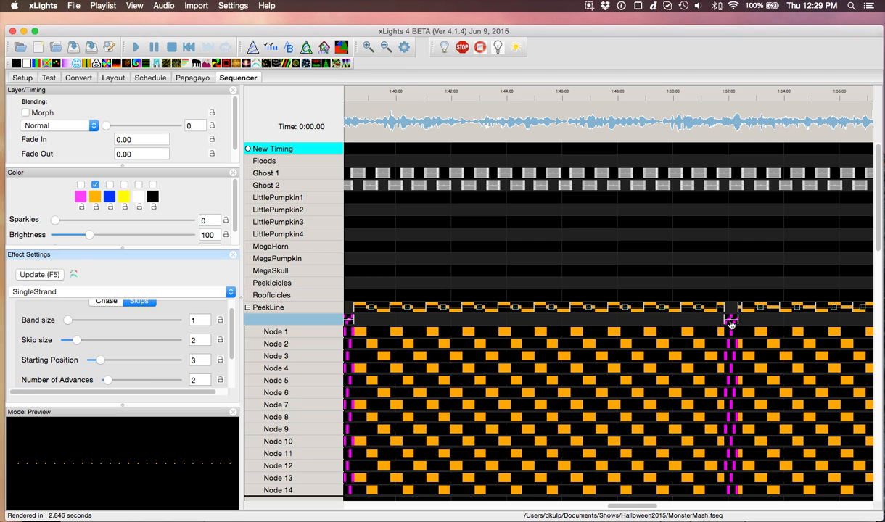
left_click_drag(620, 506, 649, 506)
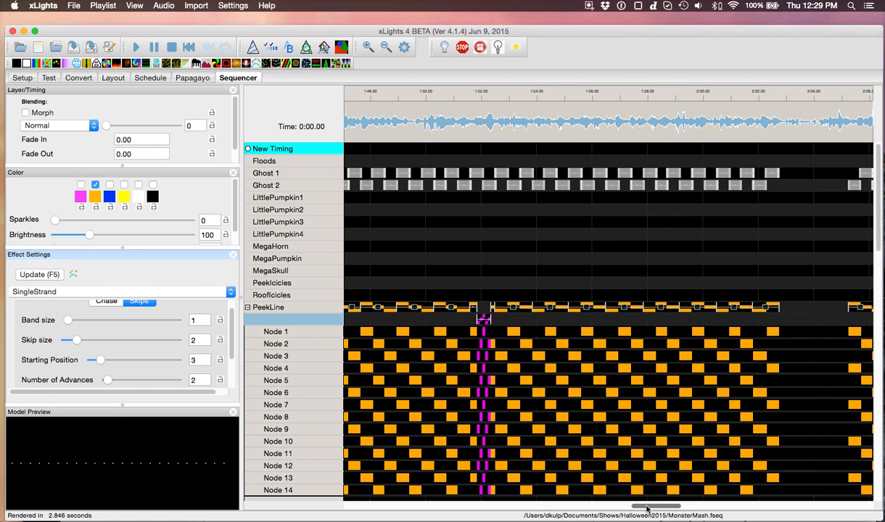
left_click_drag(651, 506, 502, 509)
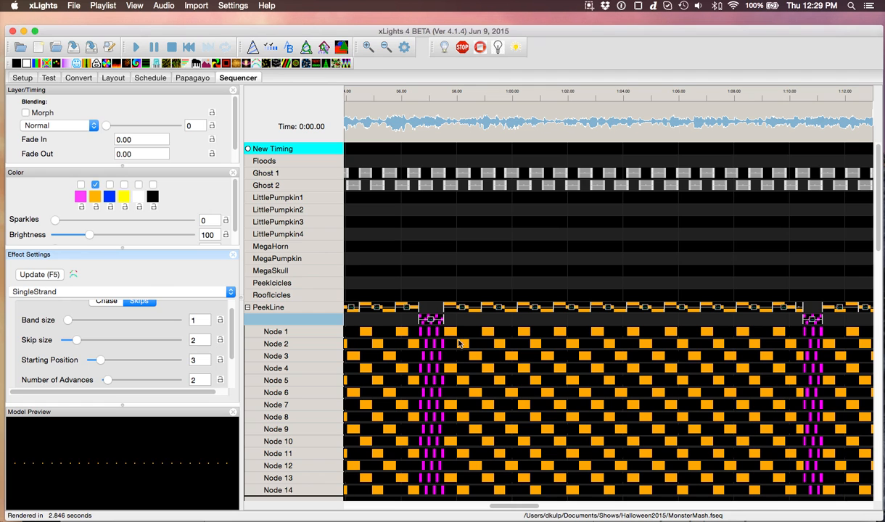
left_click_drag(527, 507, 372, 508)
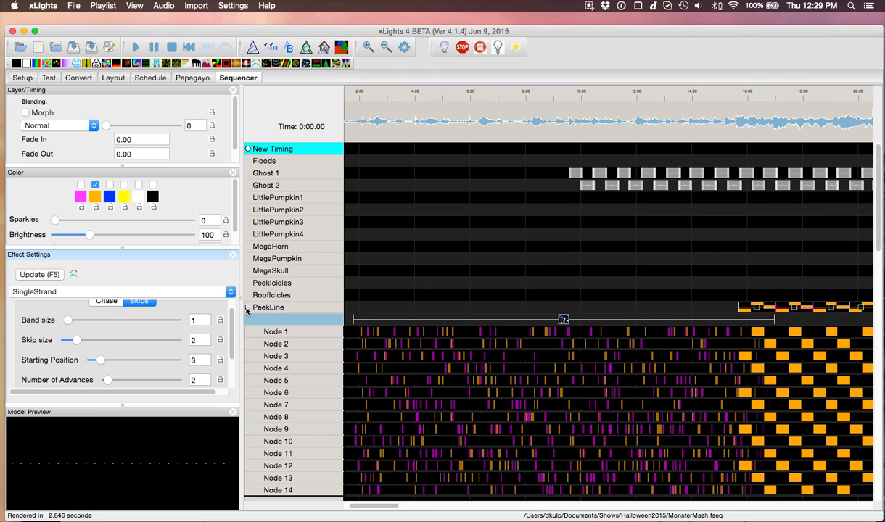
- Collapse PeekLine's node rows to view only its two effect layers around 0:30, and expand the node rows again
double_click(280, 341)
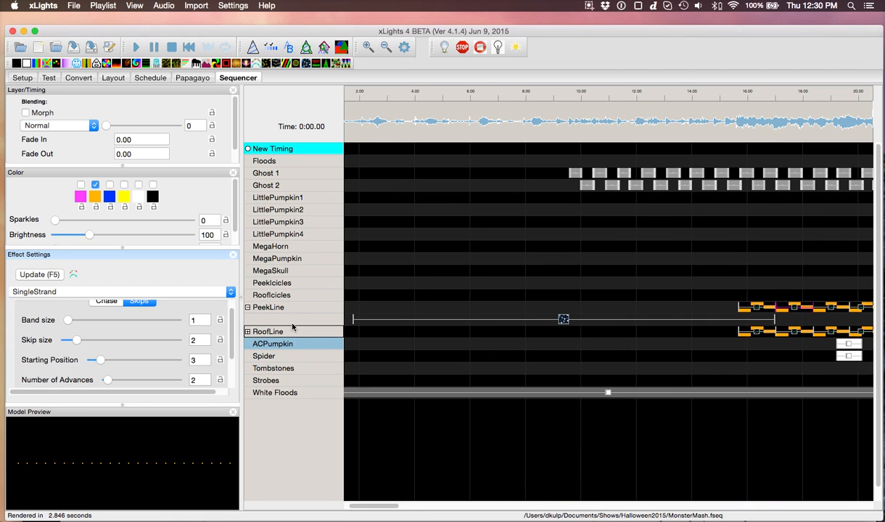
left_click_drag(382, 507, 443, 510)
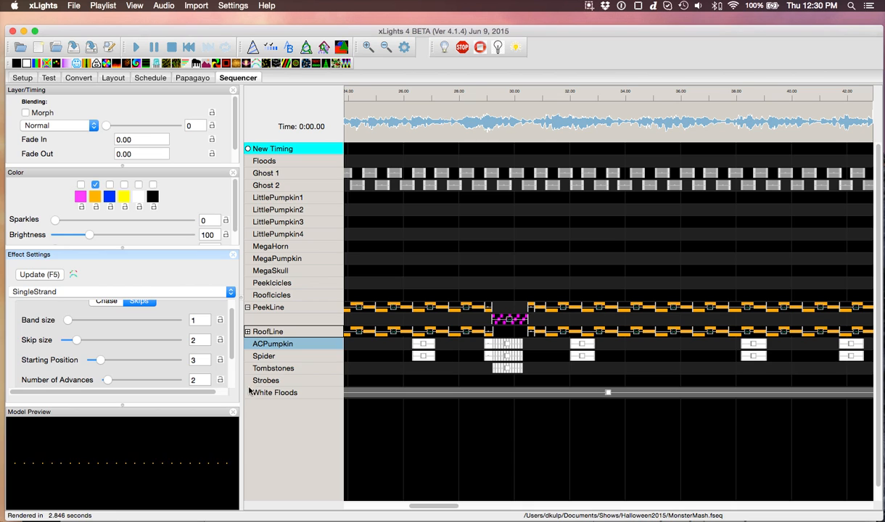
double_click(267, 317)
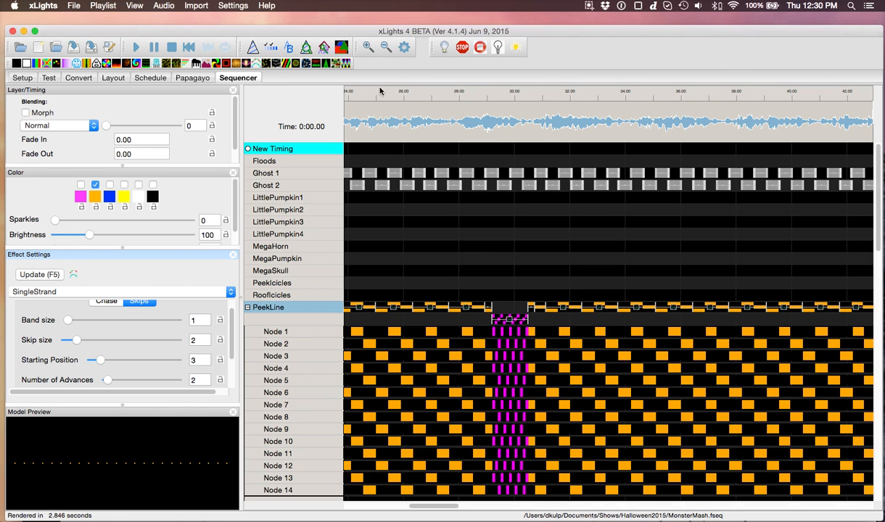
- Inspect PeekLine's effect transitions around 2:20 and 2:05, and review the Skips settings of the SingleStrand effect at about 2:20
left_click(368, 47)
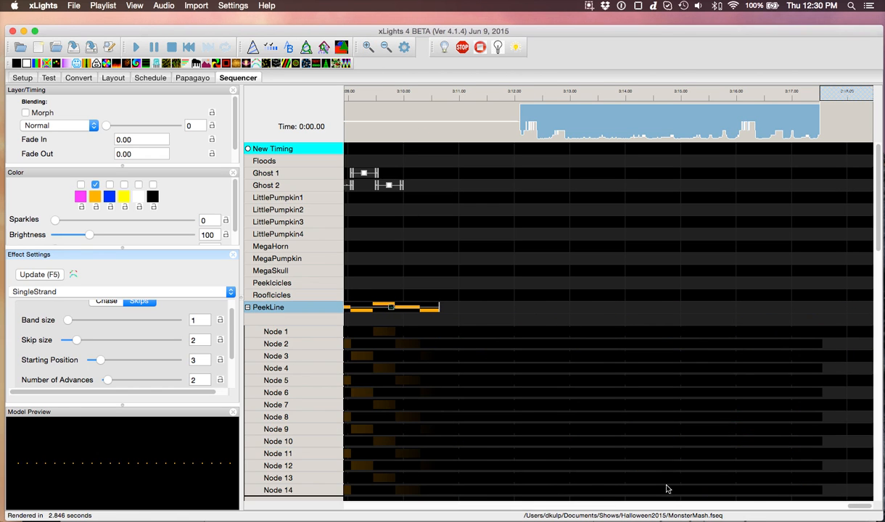
left_click_drag(863, 505, 719, 505)
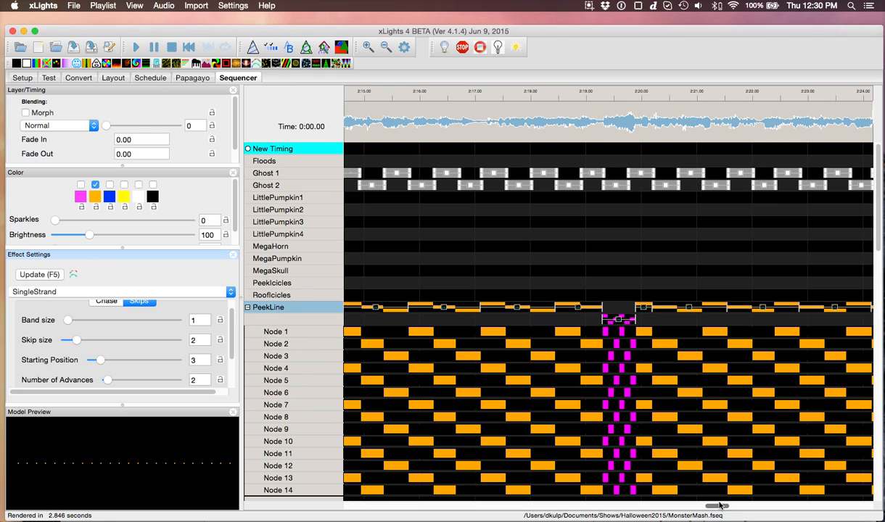
left_click(642, 314)
mouse_move(94, 360)
left_mouse_down()
mouse_move(107, 359)
mouse_move(96, 361)
left_mouse_up()
left_click_drag(717, 506, 682, 509)
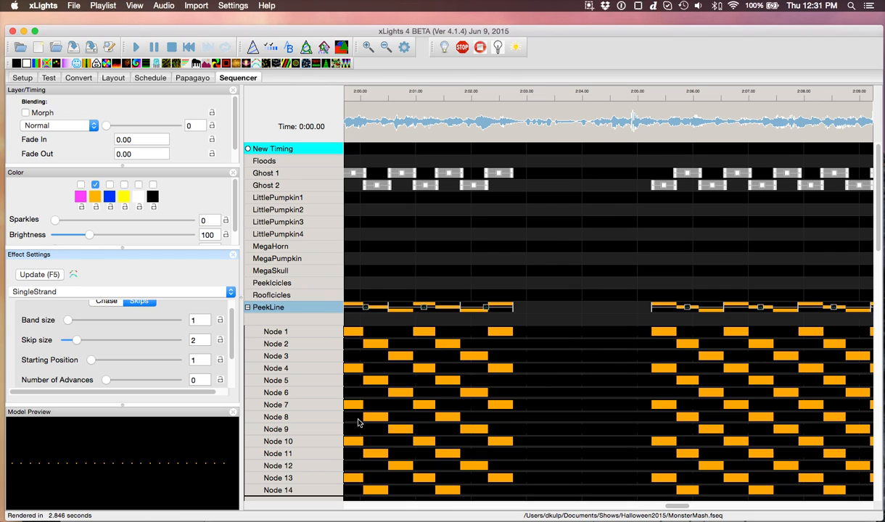
left_click_drag(231, 323, 229, 370)
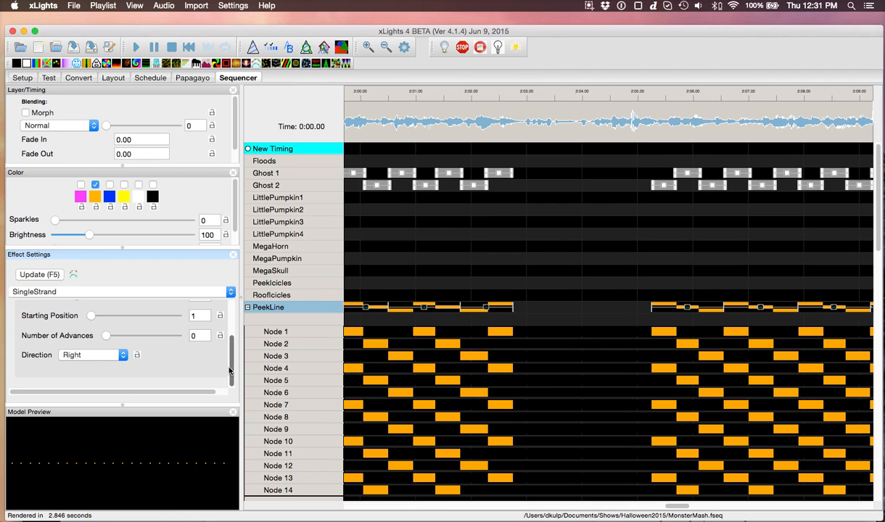
left_click_drag(230, 372, 221, 313)
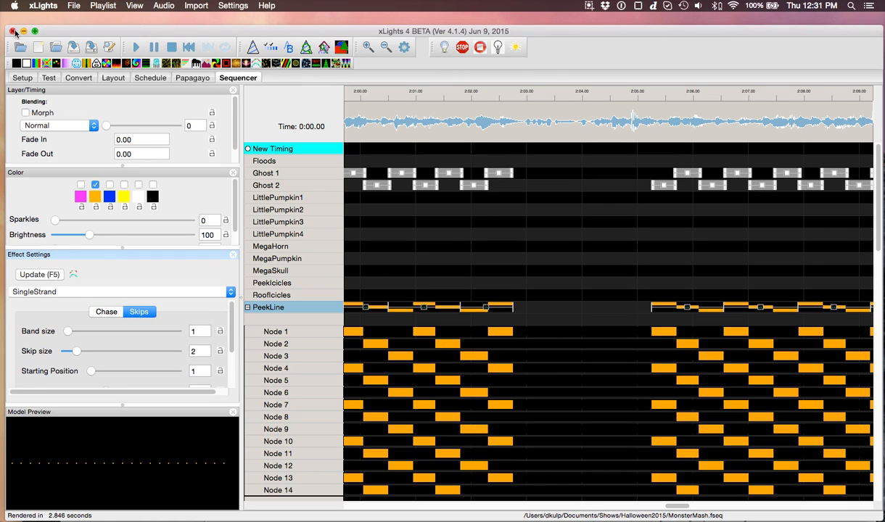
left_click(588, 6)
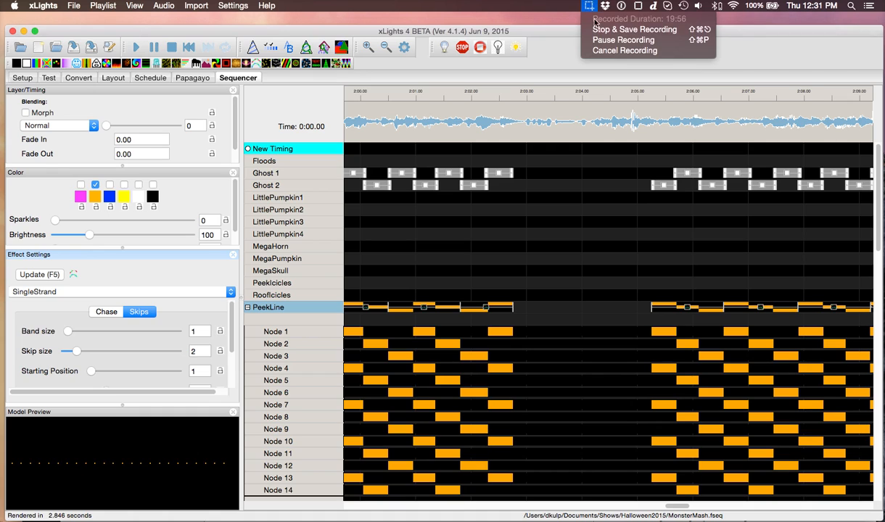